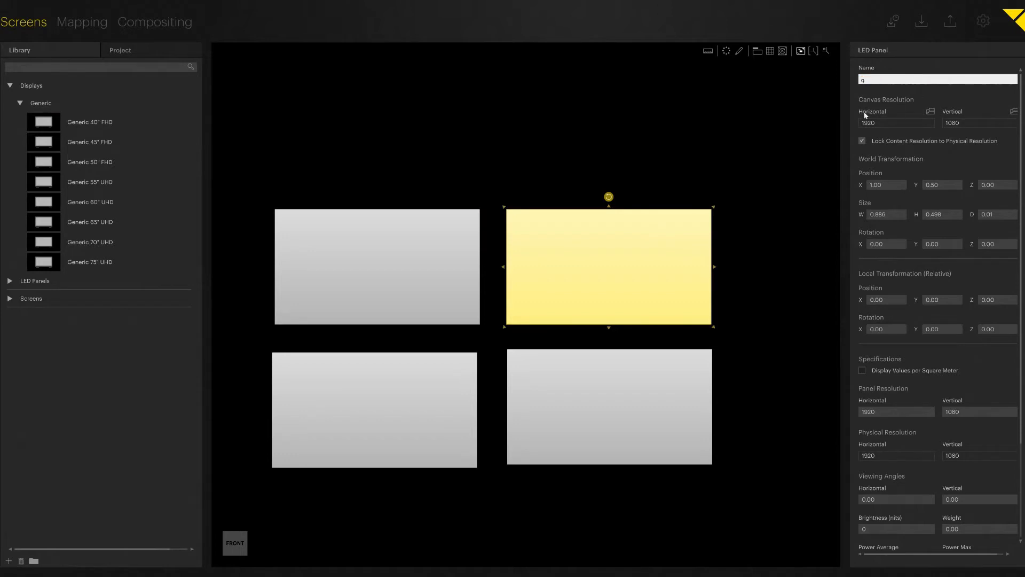
Rename the lower-right display to q3 and the lower-left display to q4
{"action": "left_click", "coordinate": [675, 374]}
{"action": "left_click", "coordinate": [929, 83]}
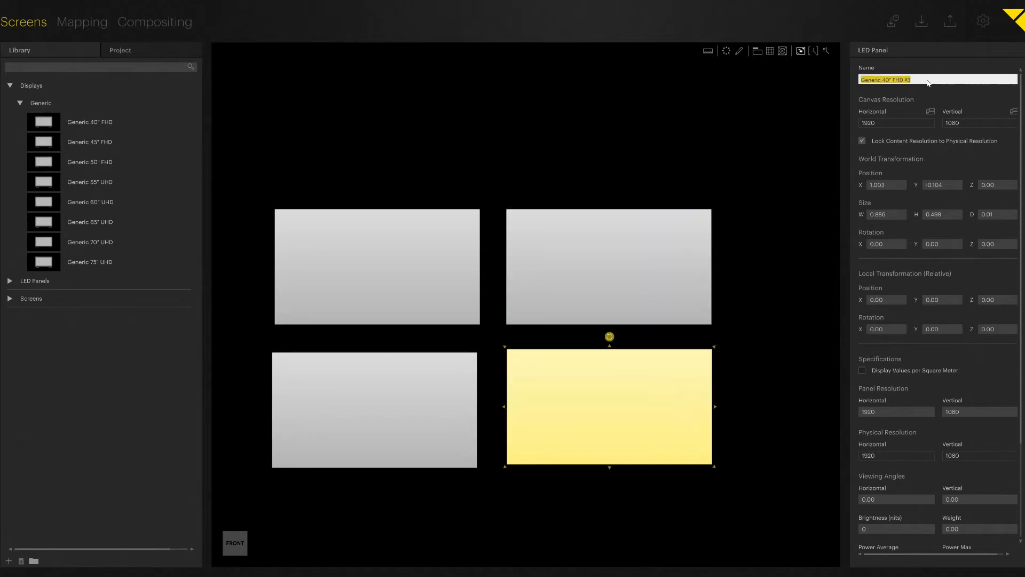
{"action": "left_click", "coordinate": [751, 87]}
{"action": "left_click", "coordinate": [437, 383]}
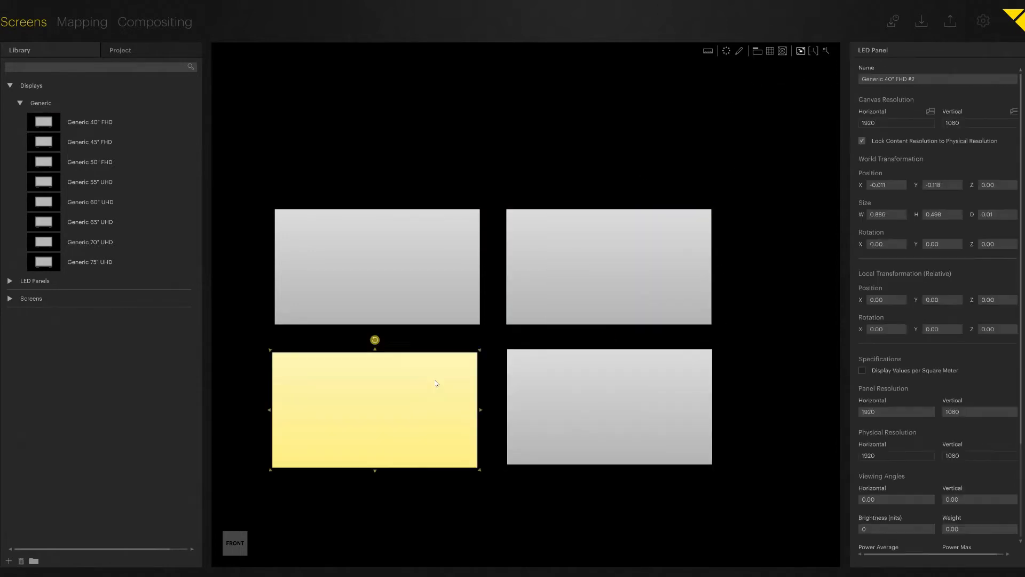
{"action": "left_click", "coordinate": [946, 83]}
{"action": "type", "text": "q4"}
{"action": "left_click", "coordinate": [735, 129]}
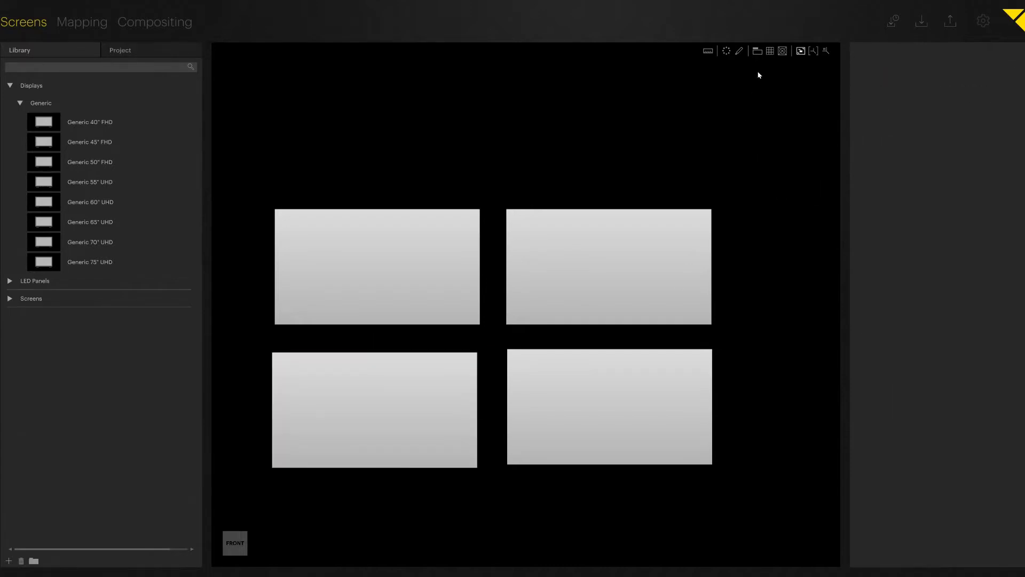
Turn on the name labels of the displays in the 3D view and orbit to an angled view
{"action": "left_click", "coordinate": [756, 53]}
{"action": "left_click_drag", "start_coordinate": [677, 140], "coordinate": [580, 197]}
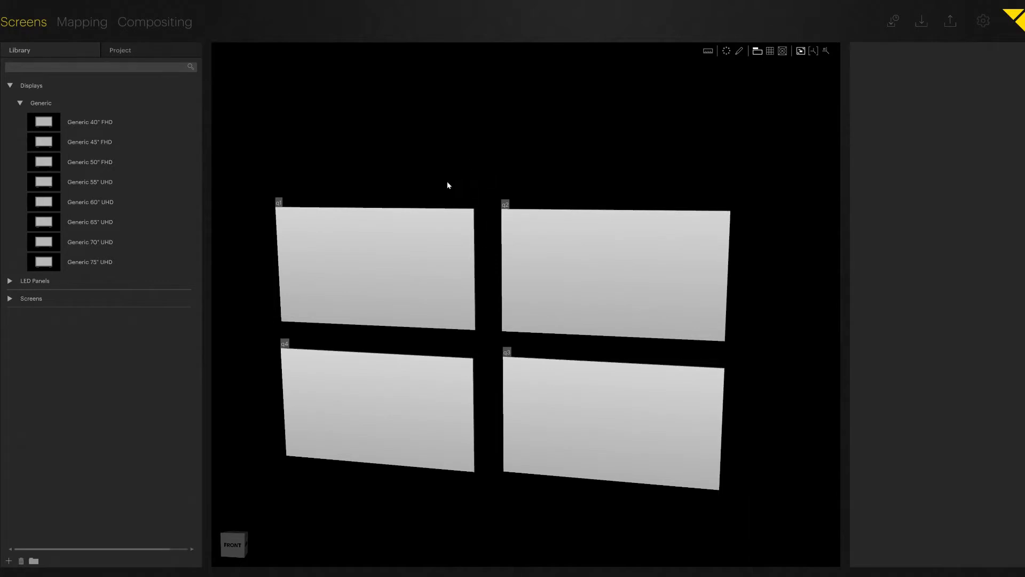
{"action": "left_click_drag", "start_coordinate": [447, 182], "coordinate": [441, 146]}
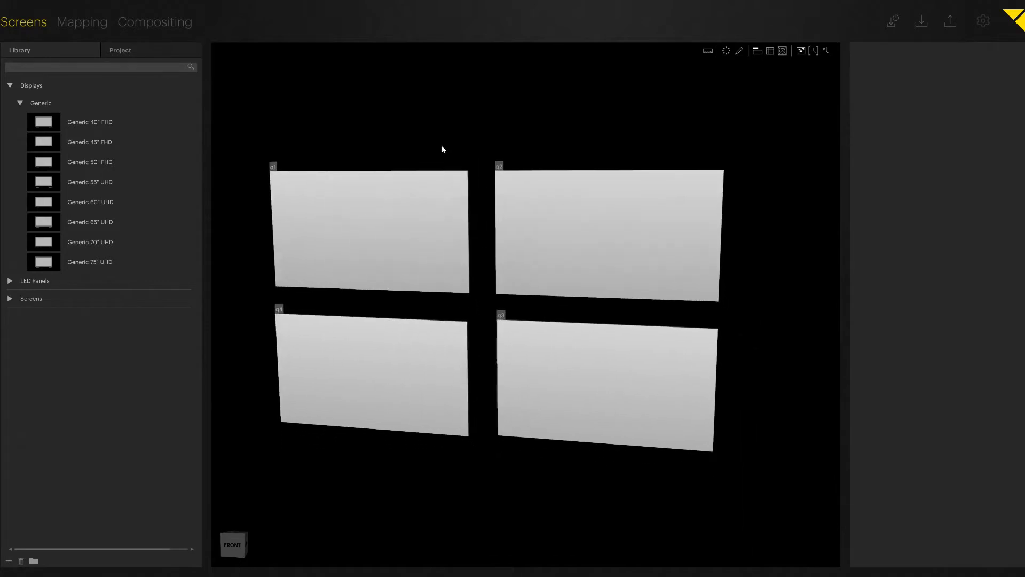
Switch to the Compositing workspace and expand the Media category in the resources
{"action": "left_click", "coordinate": [174, 24]}
{"action": "left_click_drag", "start_coordinate": [434, 317], "coordinate": [425, 355]}
{"action": "left_click", "coordinate": [25, 49]}
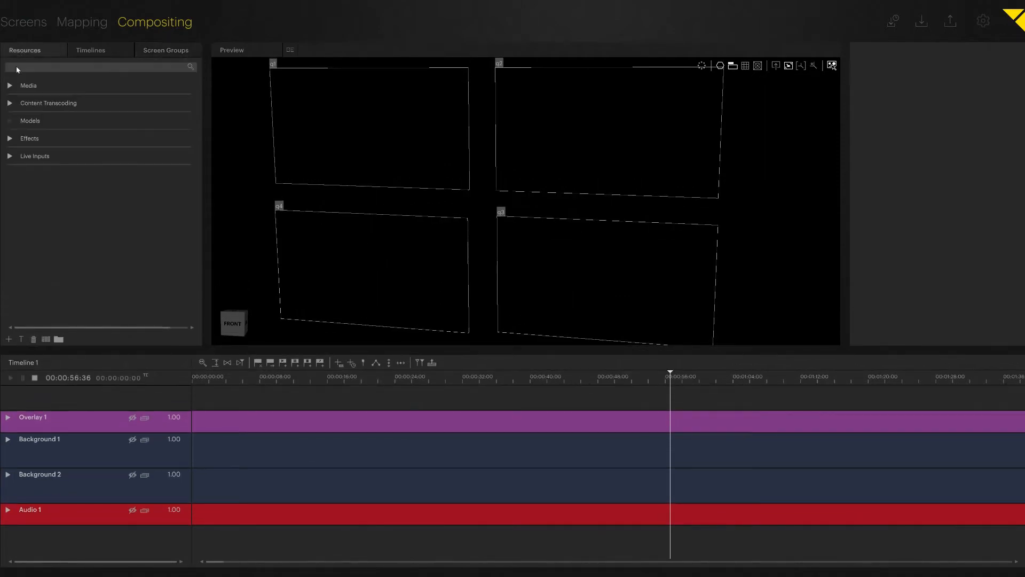
{"action": "left_click", "coordinate": [10, 86]}
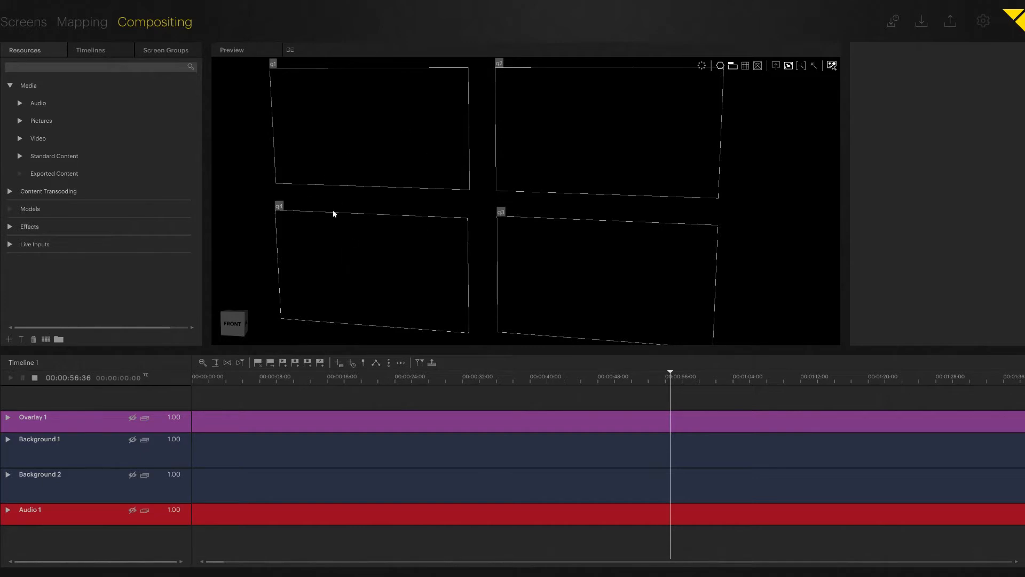
Expand the default screen group to see its displays and add a second, empty screen group
{"action": "left_click", "coordinate": [171, 52]}
{"action": "left_click", "coordinate": [9, 71]}
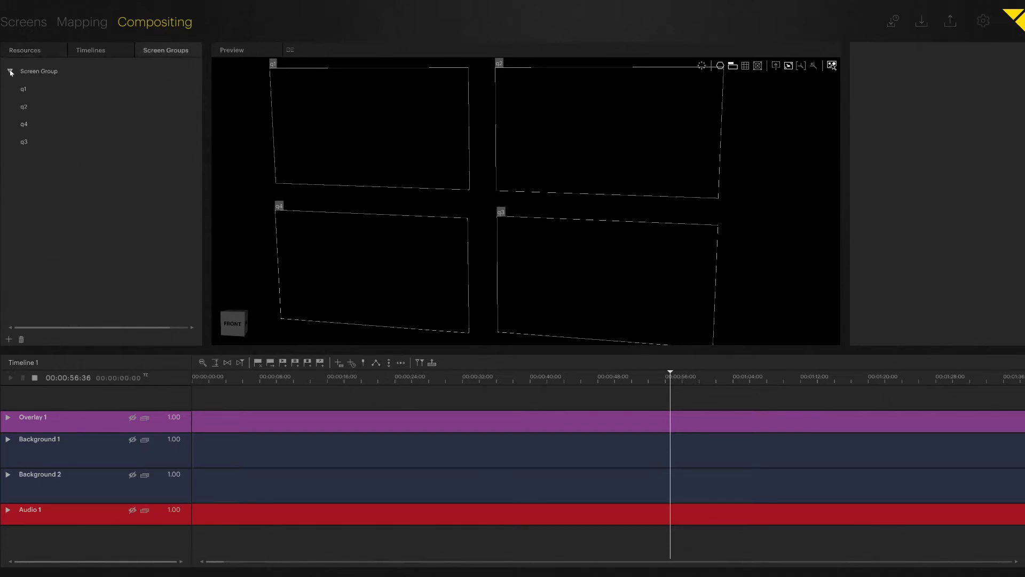
{"action": "left_click", "coordinate": [66, 75]}
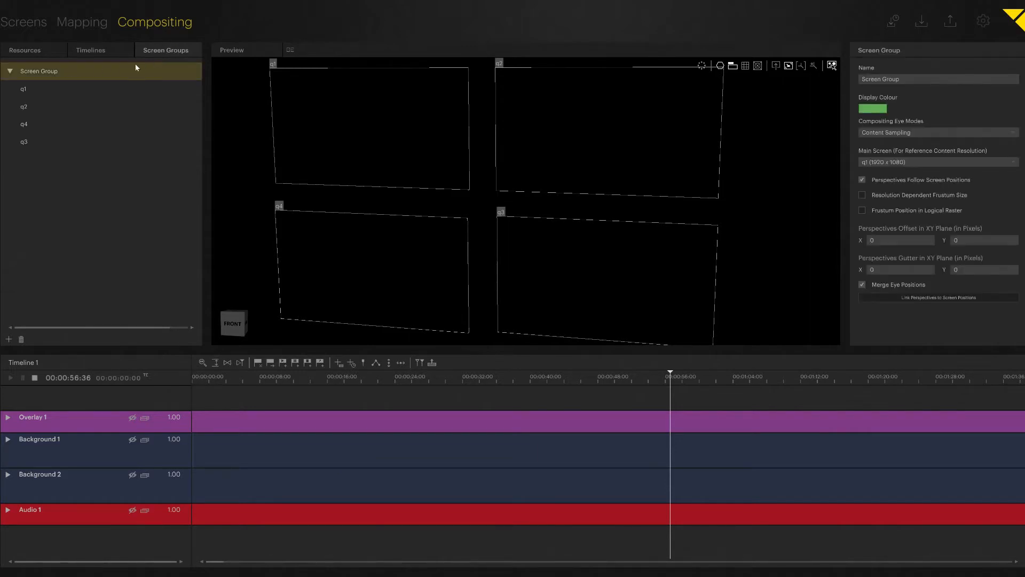
{"action": "left_click", "coordinate": [8, 339]}
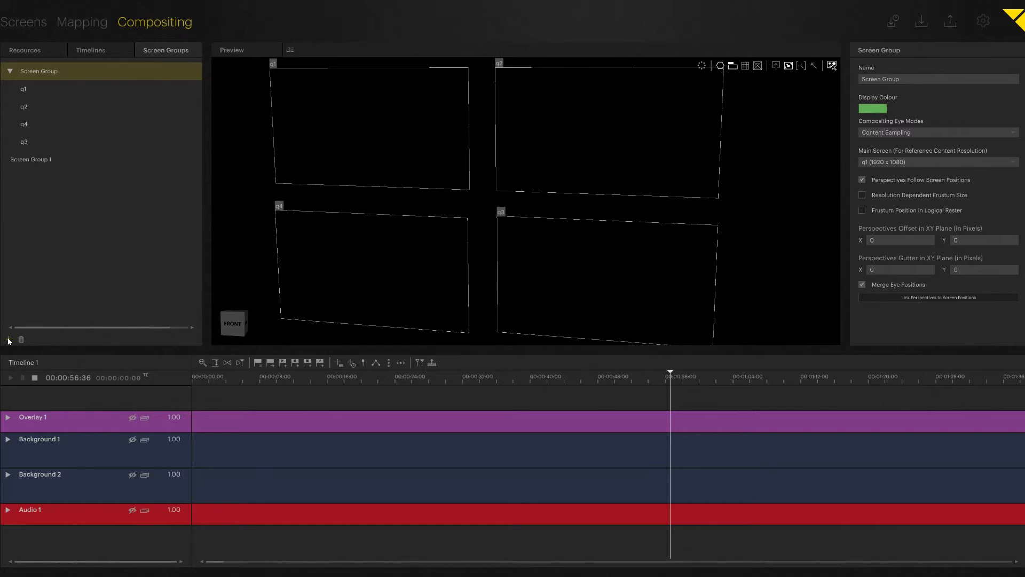
{"action": "left_click", "coordinate": [37, 162]}
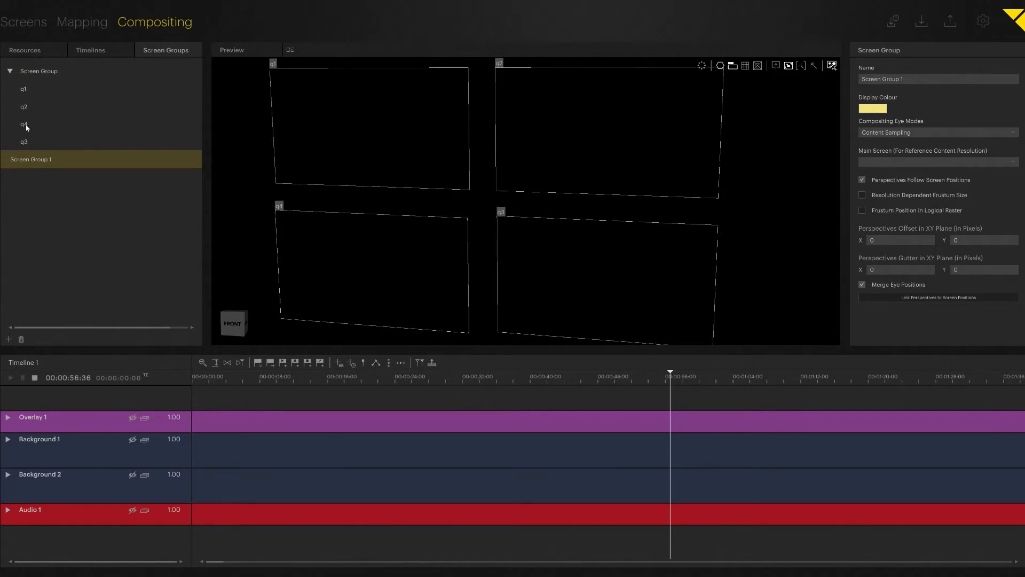
Move displays q2 and q3 together from the default group into Screen Group 1
{"action": "left_click", "coordinate": [27, 107]}
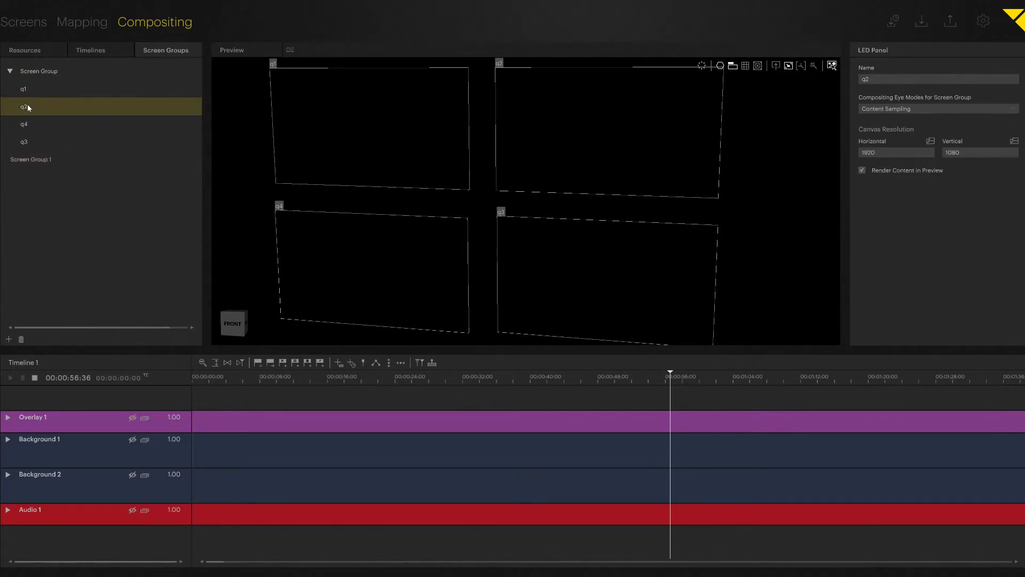
{"action": "left_click", "coordinate": [27, 143], "text": "ctrl"}
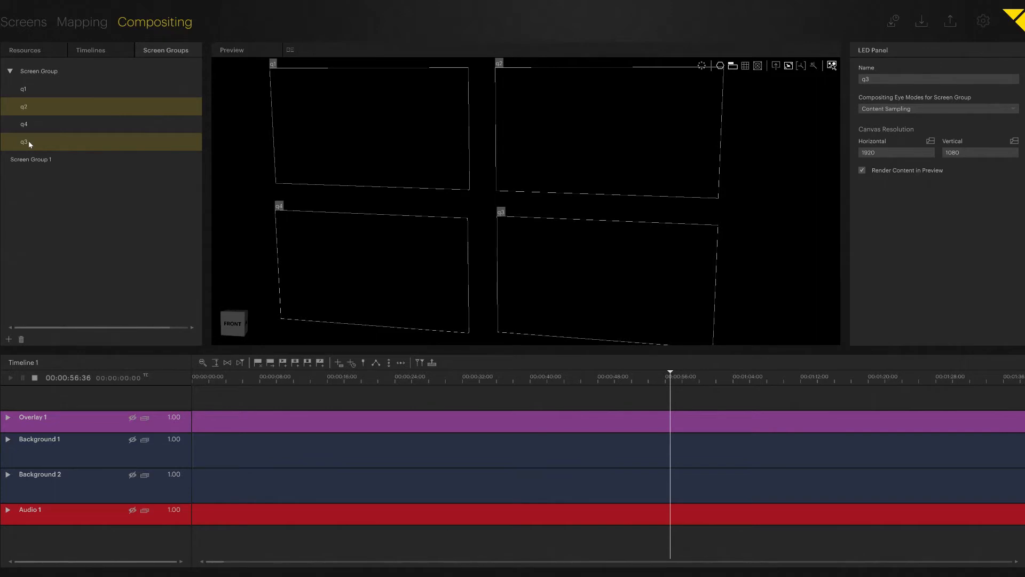
{"action": "left_click_drag", "start_coordinate": [29, 143], "coordinate": [32, 164]}
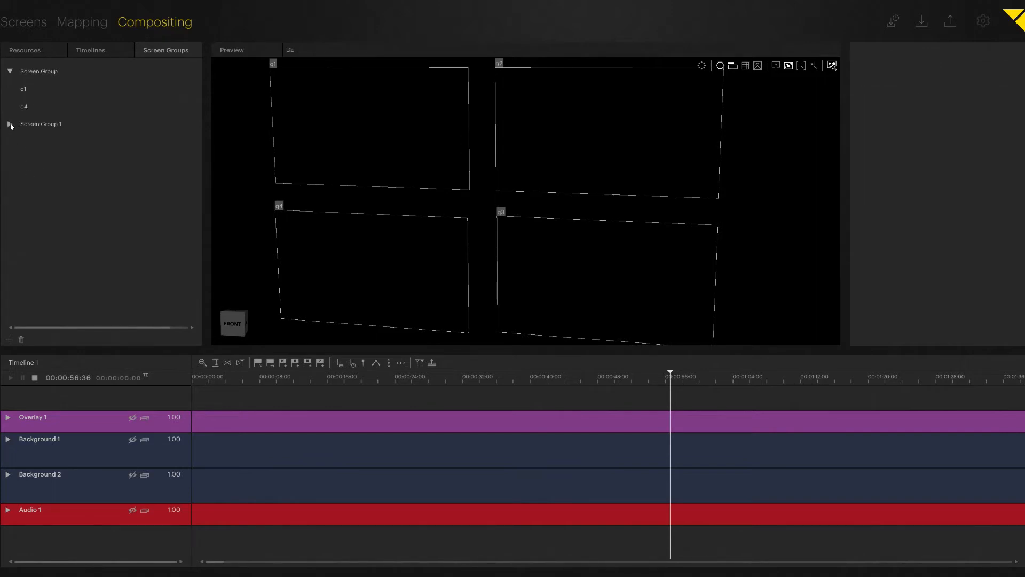
Rename the screen group holding q1 and q4 to Left Side and the one holding q2 and q3 to Right Side
{"action": "left_click", "coordinate": [38, 72]}
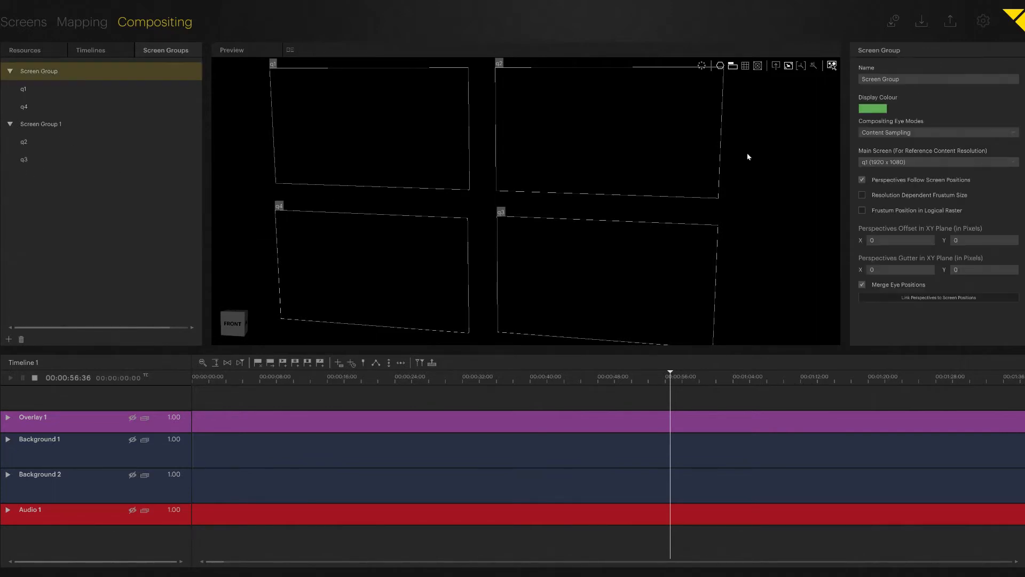
{"action": "left_click", "coordinate": [925, 80]}
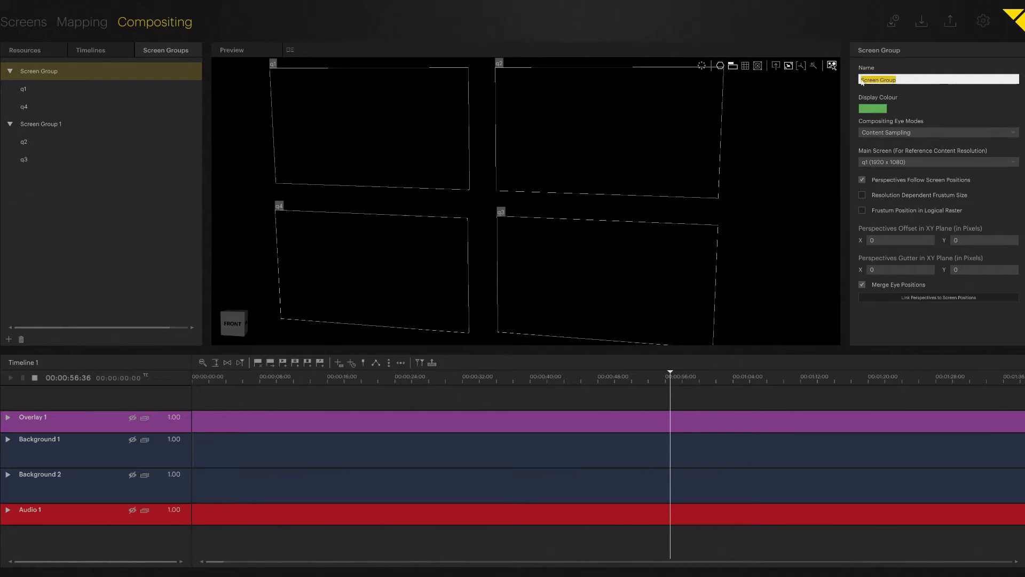
{"action": "type", "text": "left Sid"}
{"action": "left_click", "coordinate": [90, 123]}
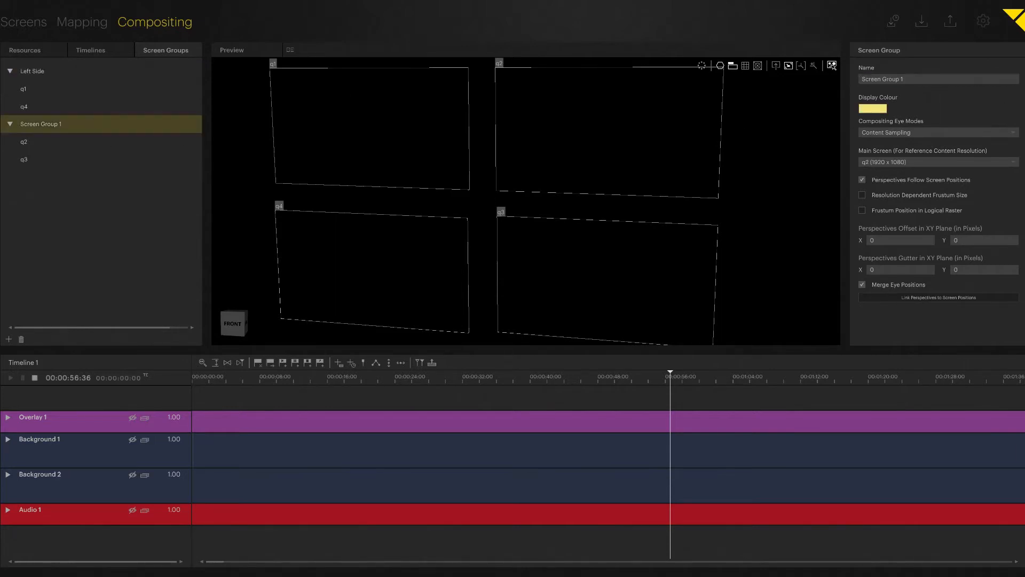
{"action": "left_click", "coordinate": [927, 80]}
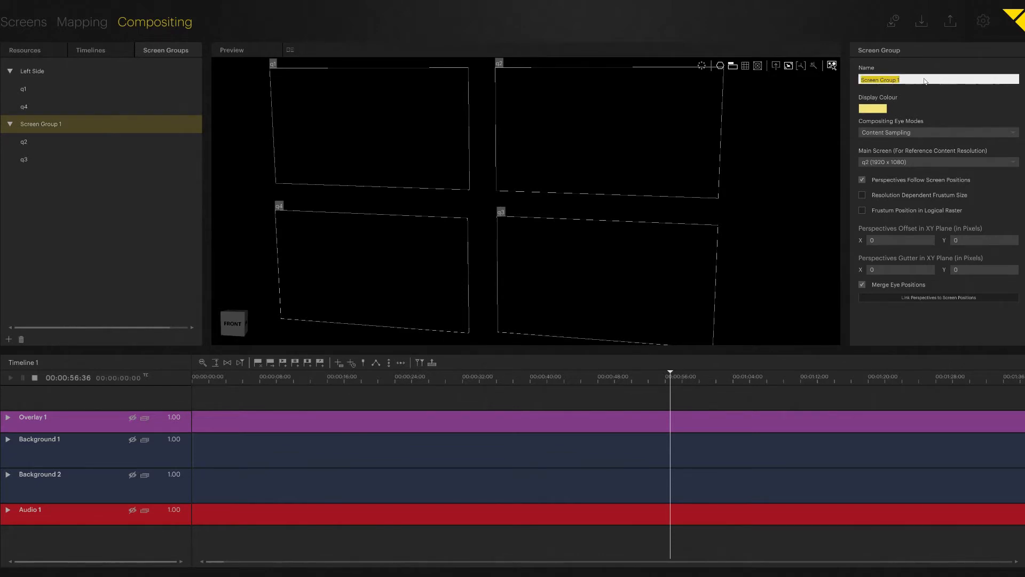
{"action": "type", "text": "Right Side"}
{"action": "key", "text": "Return"}
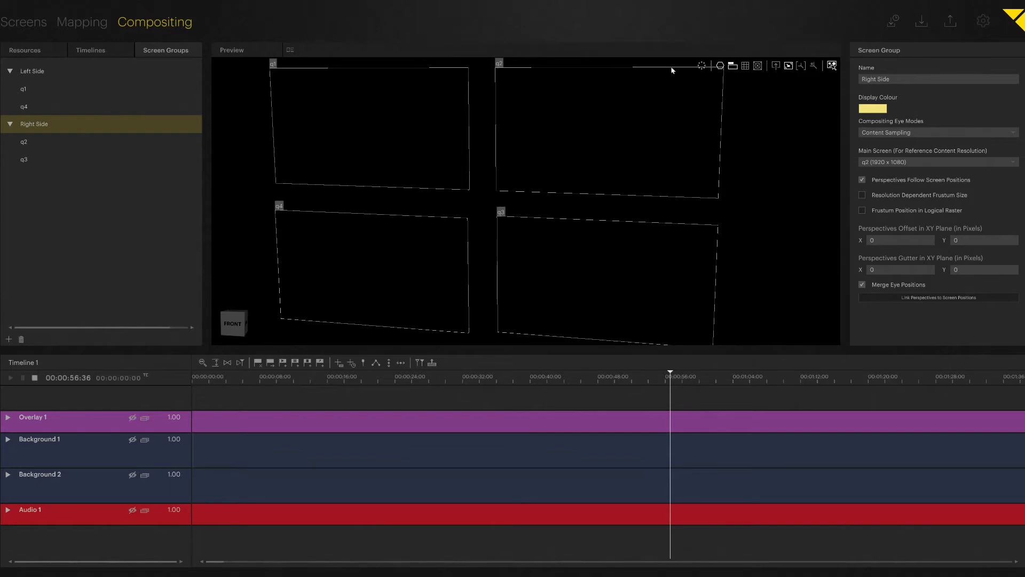
Set the preview's screen display to Groups and change the Right Side group's display colour to red
{"action": "left_click", "coordinate": [721, 66]}
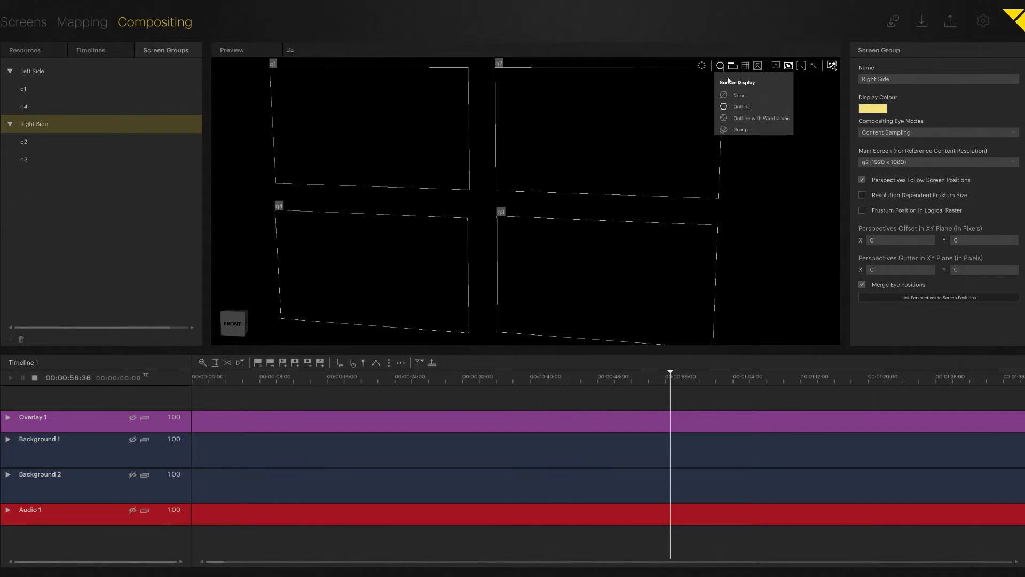
{"action": "left_click", "coordinate": [764, 132]}
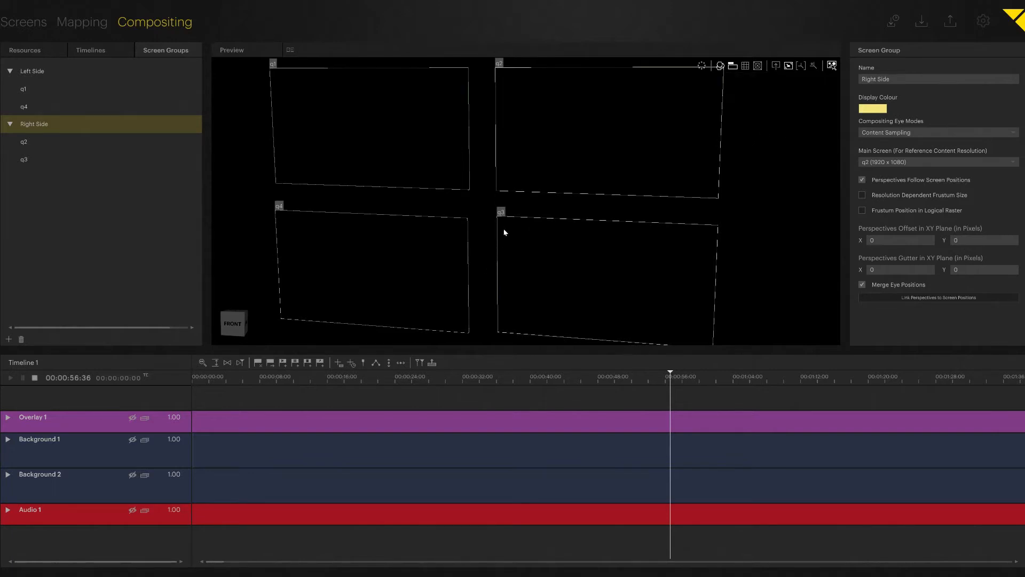
{"action": "left_click", "coordinate": [868, 112]}
{"action": "left_click", "coordinate": [875, 137]}
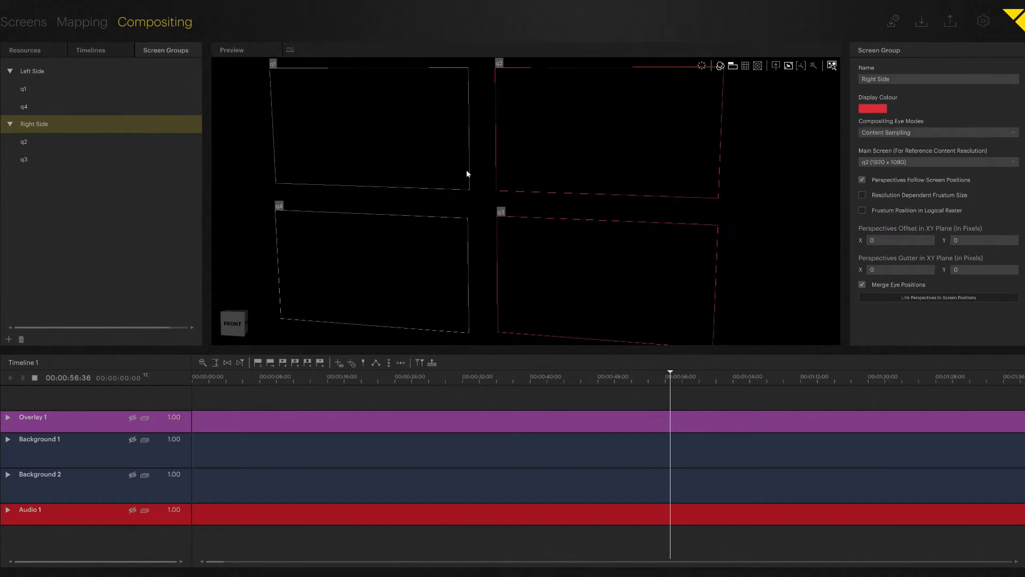
{"action": "scroll", "coordinate": [467, 174], "scroll_direction": "down", "scroll_amount": 1}
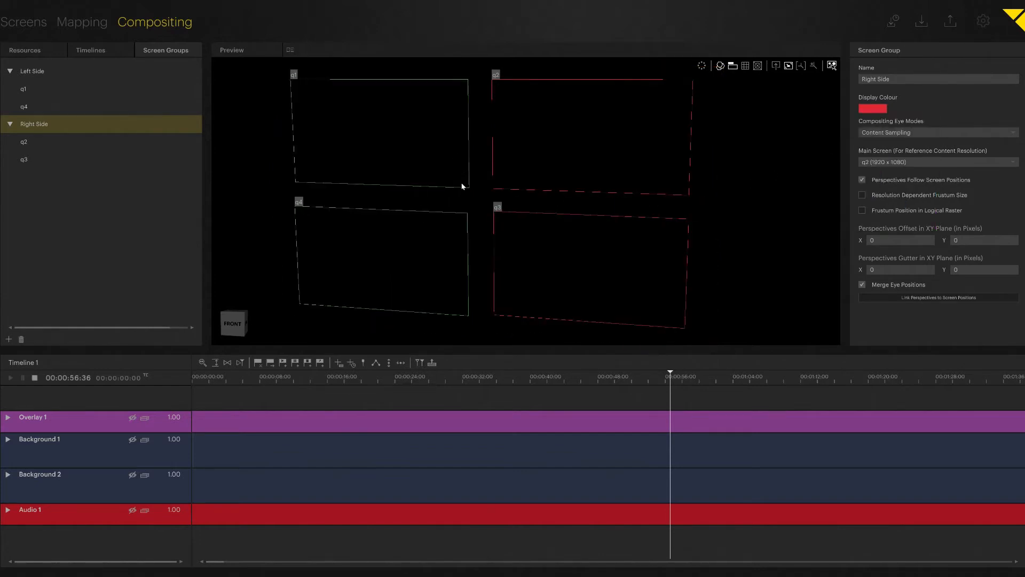
{"action": "left_click", "coordinate": [46, 72]}
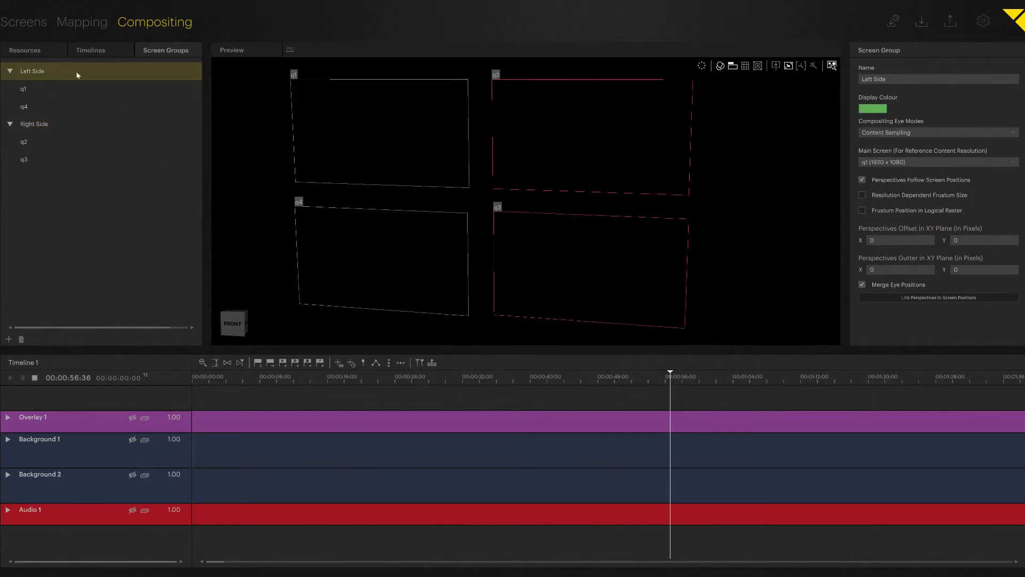
{"action": "left_click", "coordinate": [139, 125]}
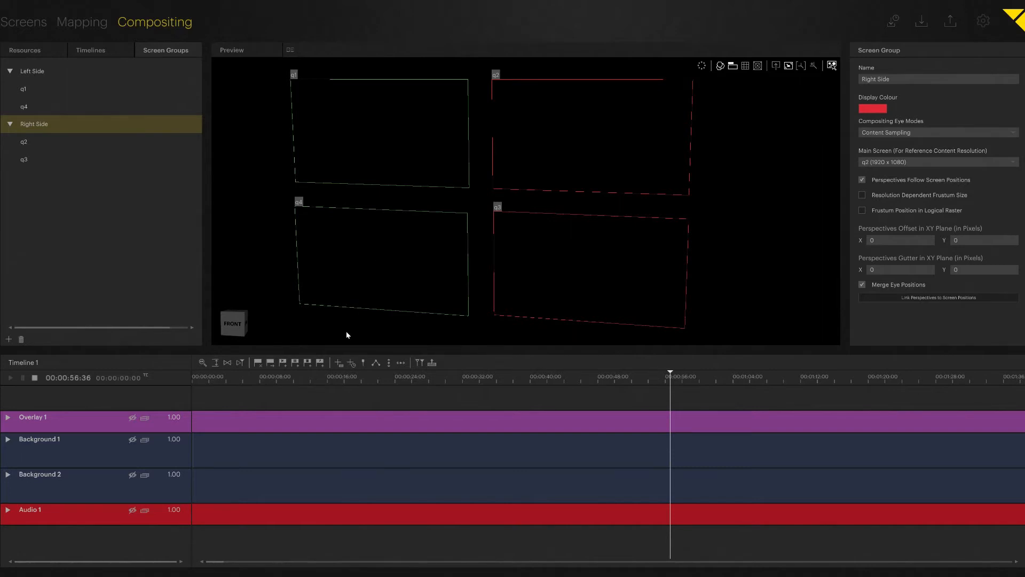
Rename the Overlay 1 layer in the timeline to Overlay Left
{"action": "left_click", "coordinate": [71, 423]}
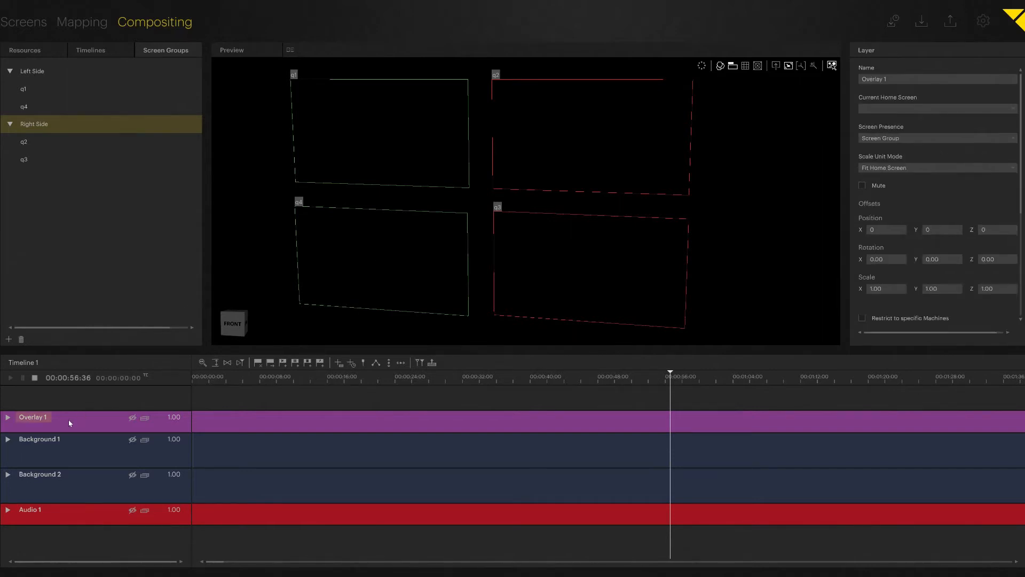
{"action": "left_click", "coordinate": [902, 84]}
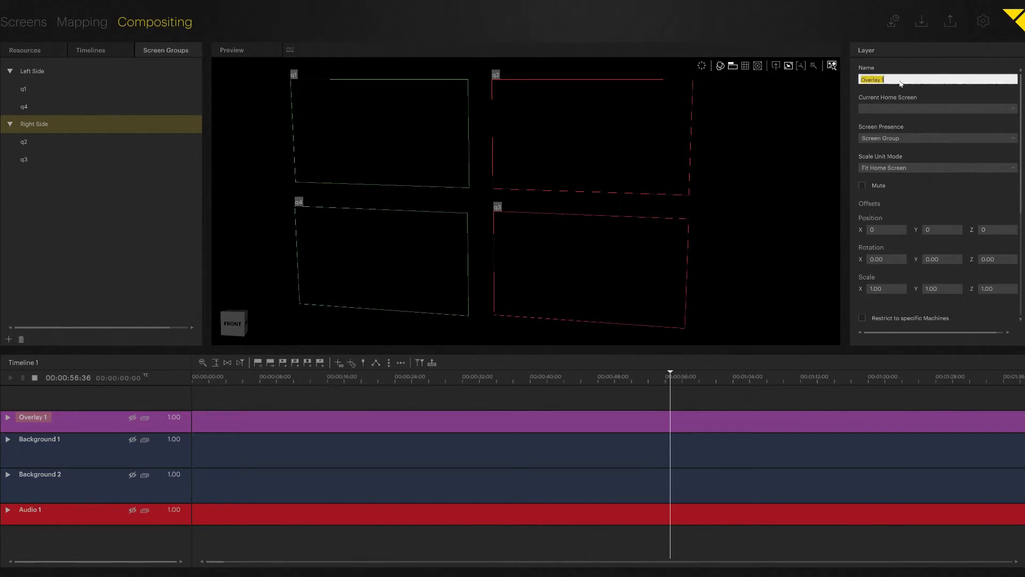
{"action": "left_click", "coordinate": [902, 84]}
{"action": "type", "text": "Left"}
{"action": "key", "text": "Return"}
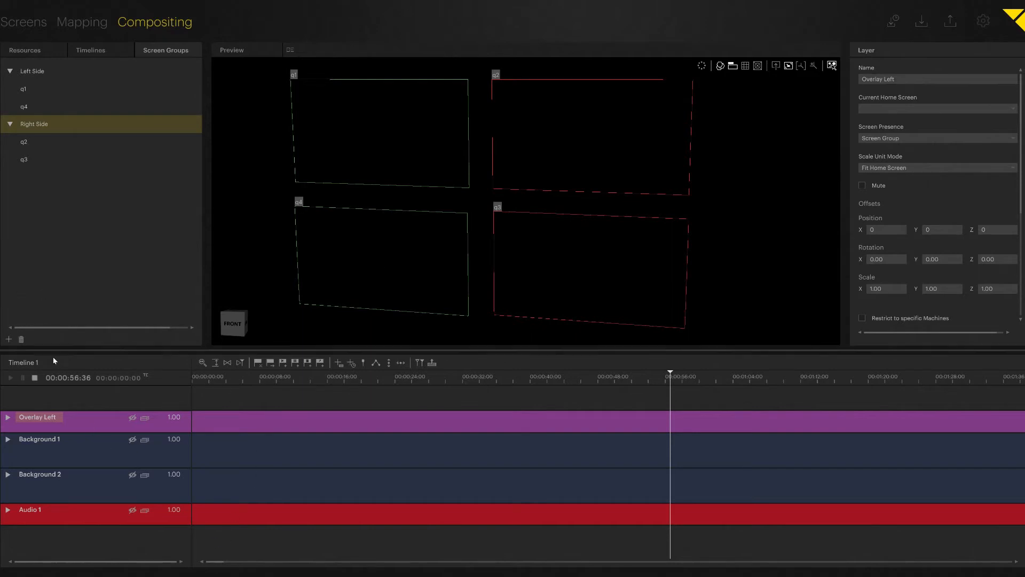
Duplicate the Overlay Left layer and rename the copy to Overlay Right
{"action": "right_click", "coordinate": [78, 423]}
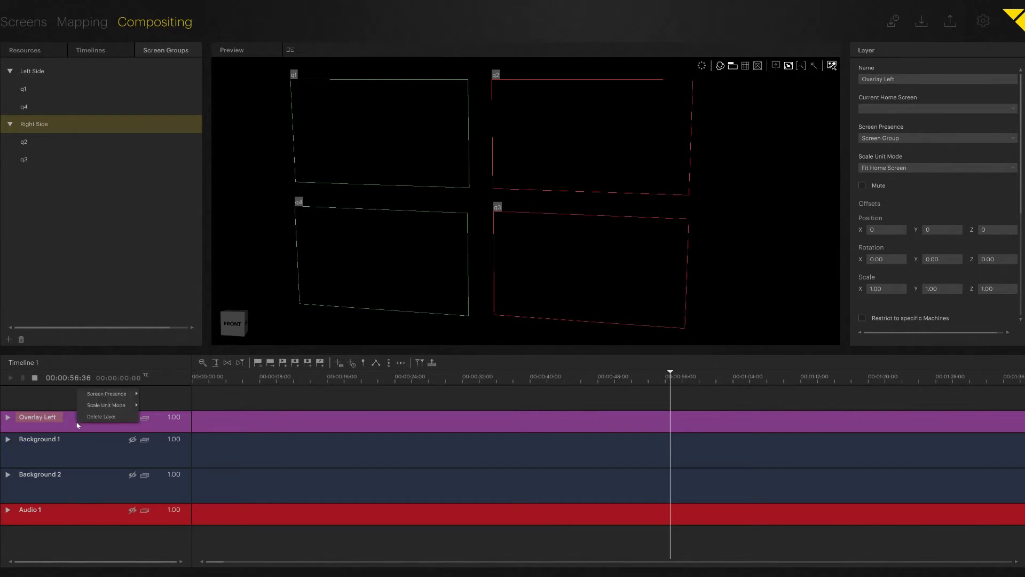
{"action": "left_click", "coordinate": [144, 418]}
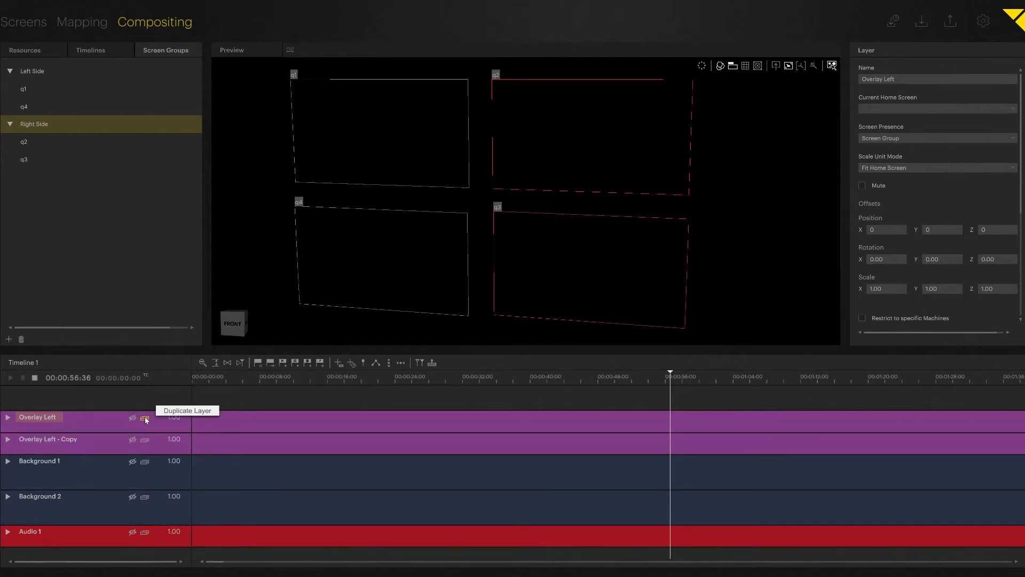
{"action": "left_click", "coordinate": [73, 441]}
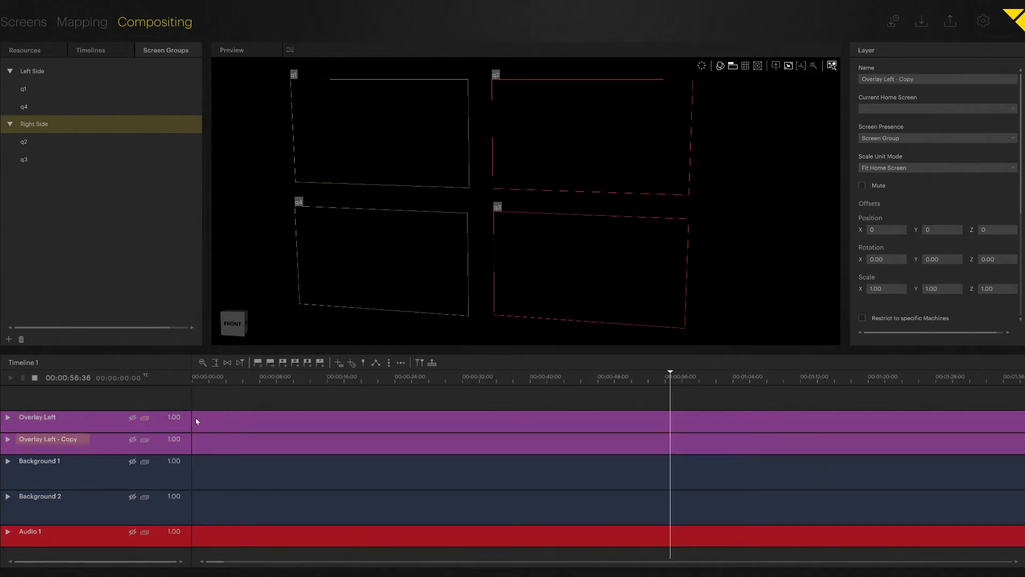
{"action": "left_click", "coordinate": [924, 79]}
{"action": "left_click_drag", "start_coordinate": [882, 81], "coordinate": [928, 82]}
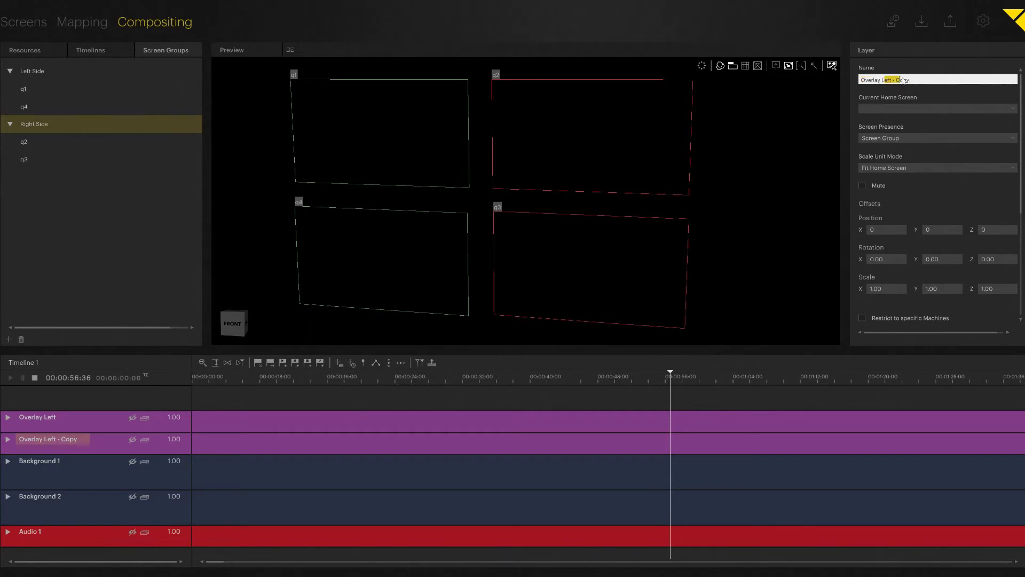
{"action": "type", "text": "Right"}
{"action": "key", "text": "Return"}
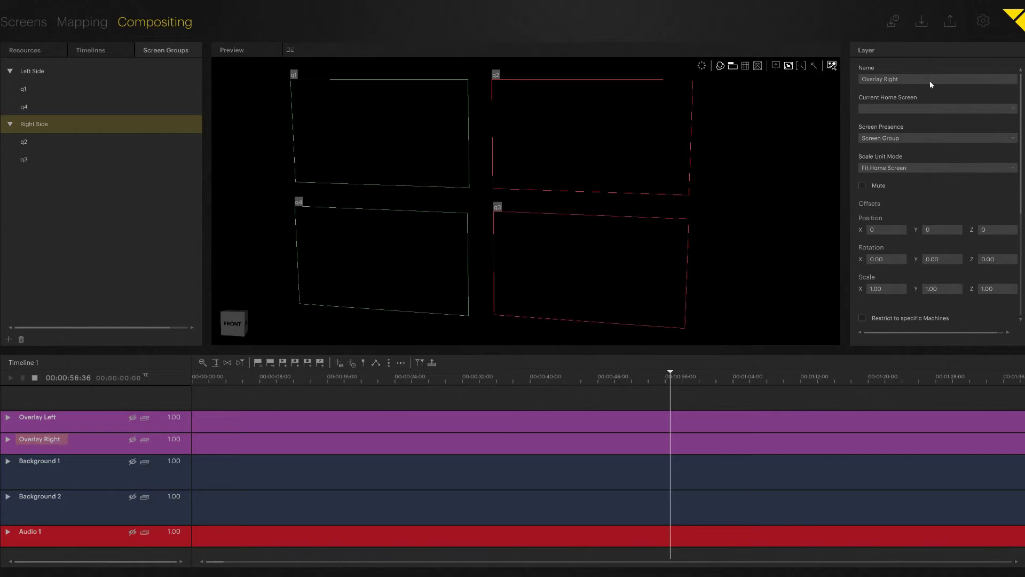
Add Picture 4.jpg from the 16:9 pictures at the start of the Overlay Left layer and move the playhead to about 6 seconds
{"action": "left_click", "coordinate": [49, 419]}
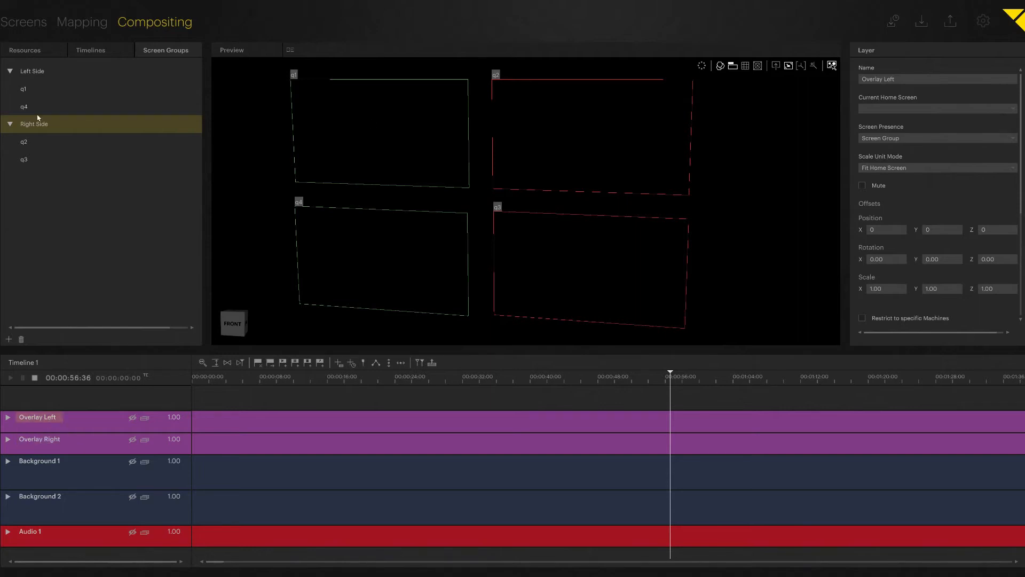
{"action": "left_click", "coordinate": [25, 52]}
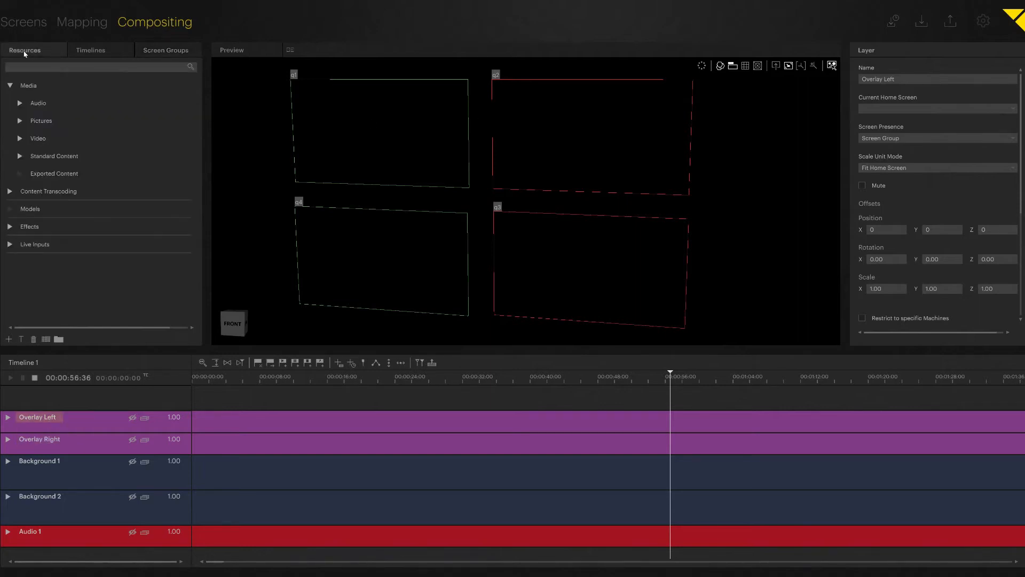
{"action": "left_click", "coordinate": [20, 120]}
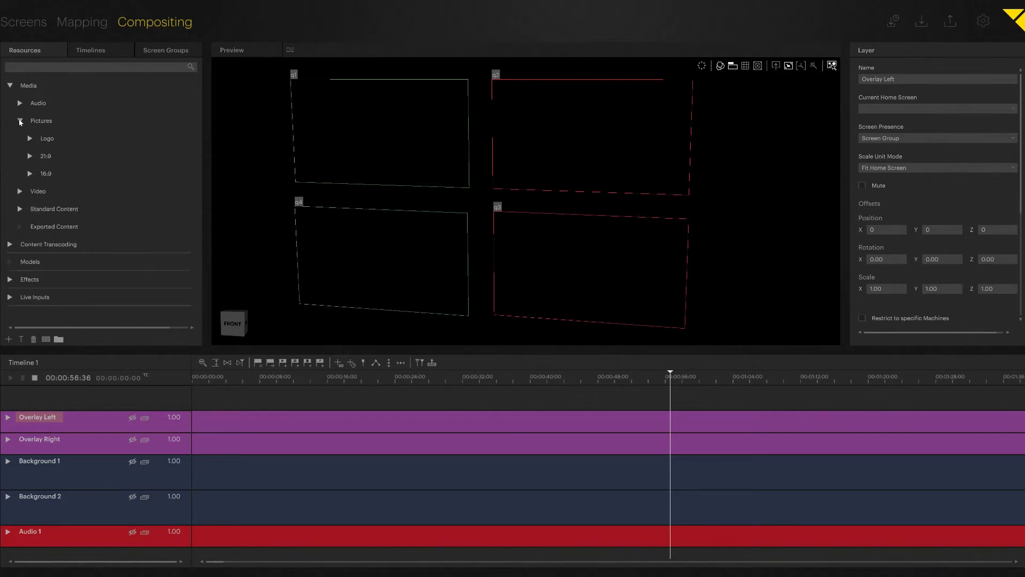
{"action": "left_click", "coordinate": [30, 173]}
{"action": "left_click_drag", "start_coordinate": [80, 188], "coordinate": [210, 426]}
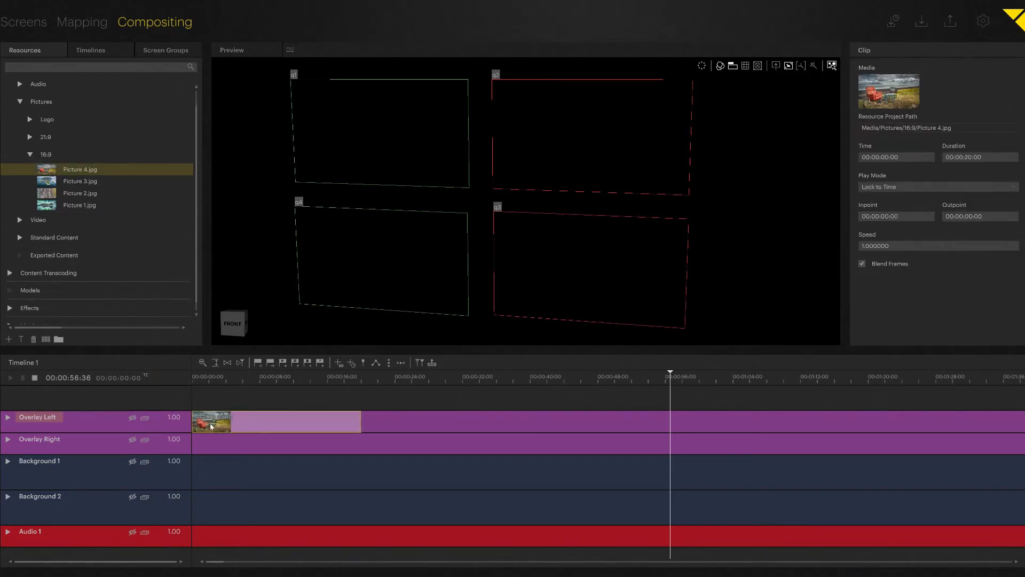
{"action": "left_click", "coordinate": [243, 384]}
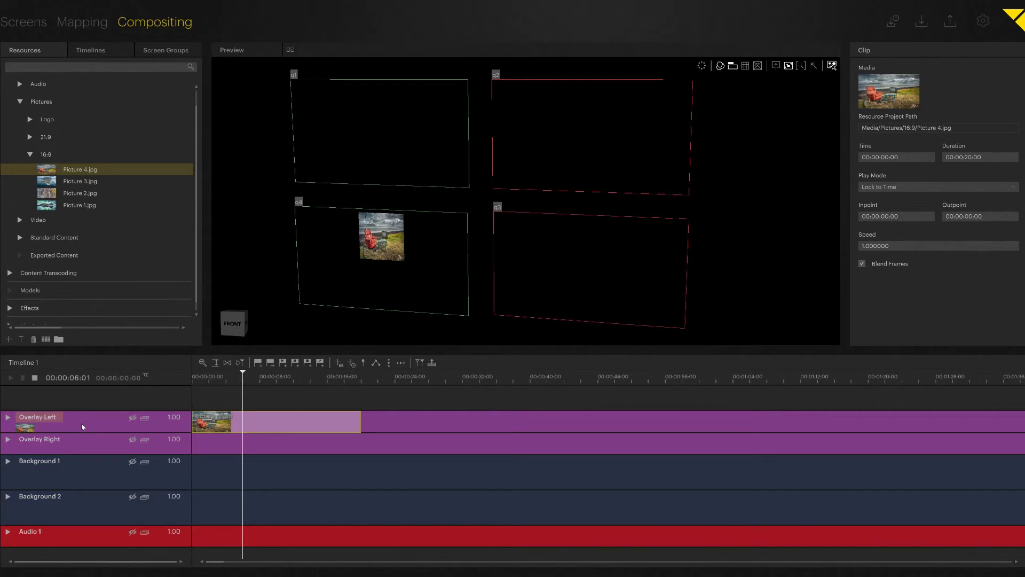
Place the Overlay Left layer on screen q1 in the preview as its home screen
{"action": "left_click", "coordinate": [34, 421]}
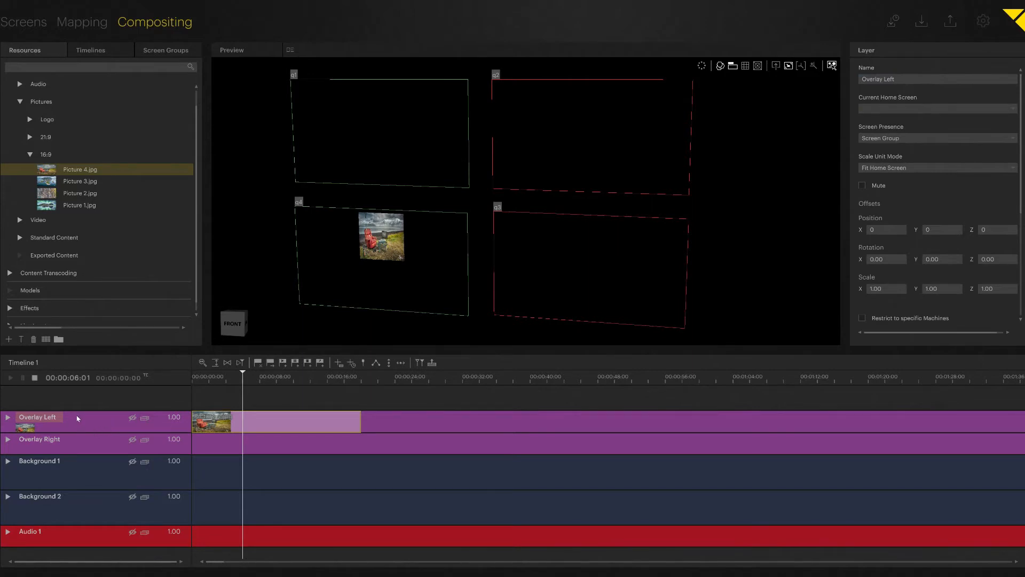
{"action": "left_click", "coordinate": [71, 443]}
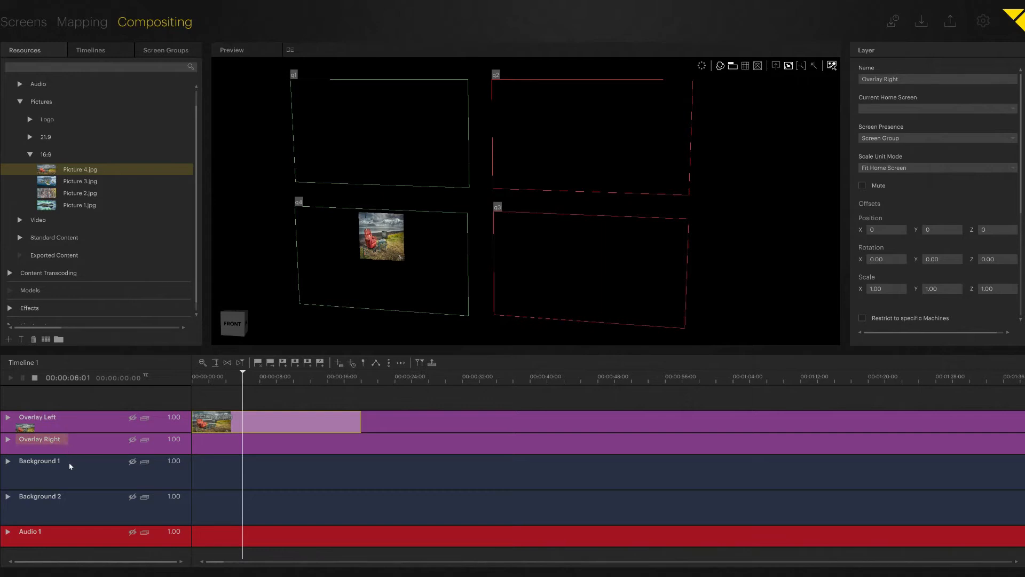
{"action": "left_click", "coordinate": [69, 462]}
{"action": "left_click", "coordinate": [67, 498]}
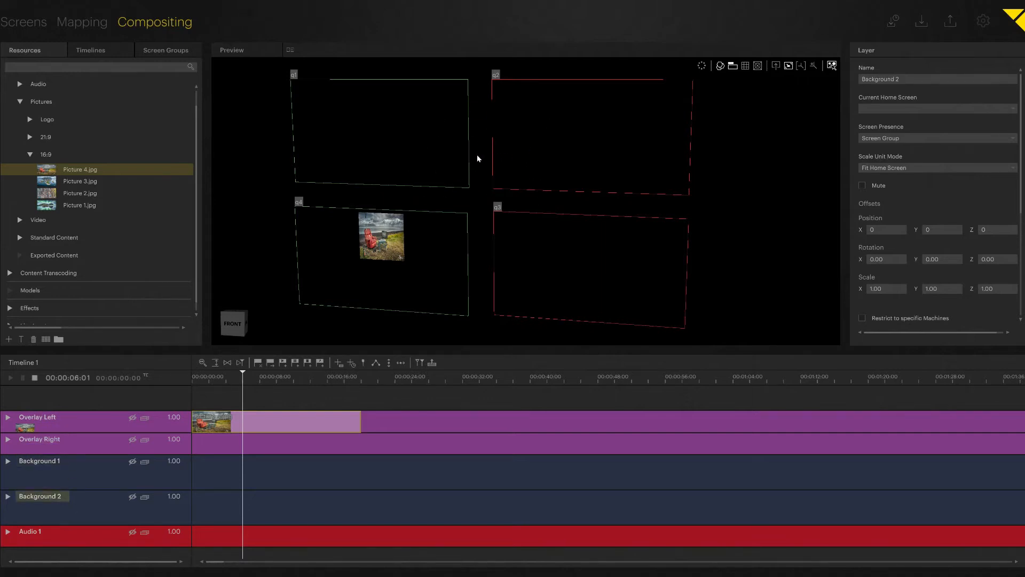
{"action": "left_click_drag", "start_coordinate": [40, 422], "coordinate": [353, 143]}
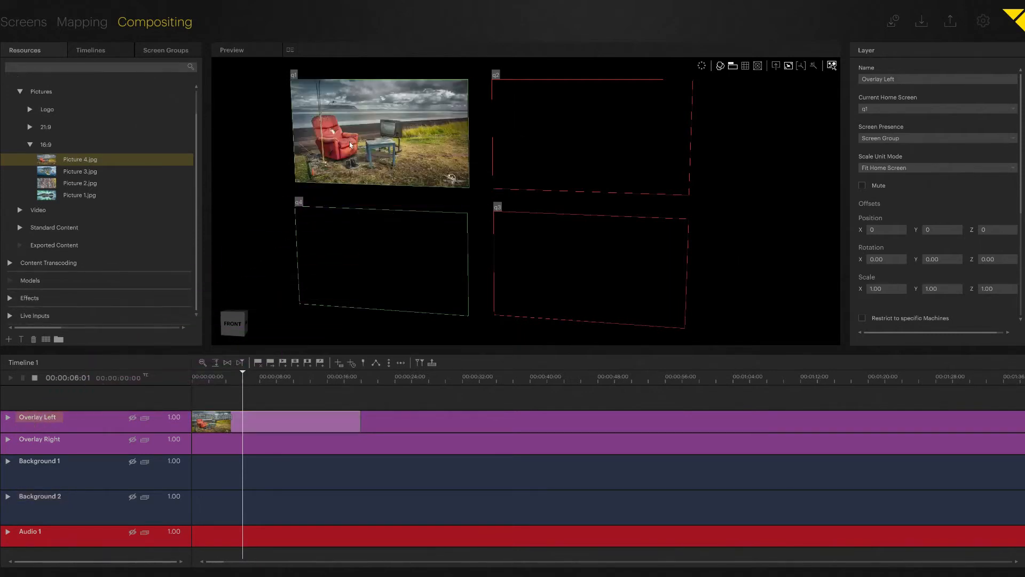
{"action": "left_click_drag", "start_coordinate": [44, 423], "coordinate": [310, 179]}
Try q2, q4 and q3 as the Overlay Left layer's current home screen, and return it to q1
{"action": "left_click", "coordinate": [893, 109]}
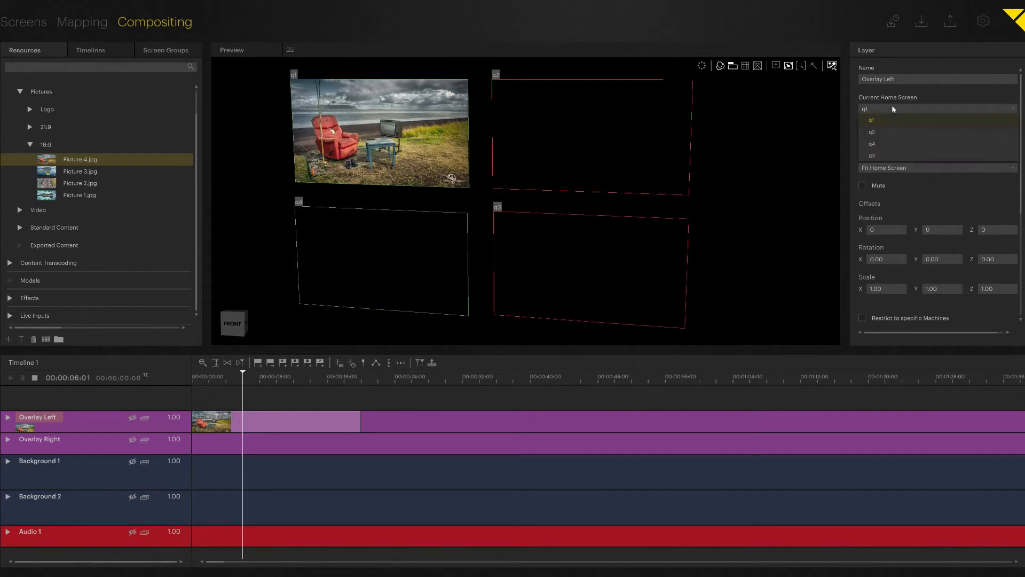
{"action": "left_click", "coordinate": [885, 132]}
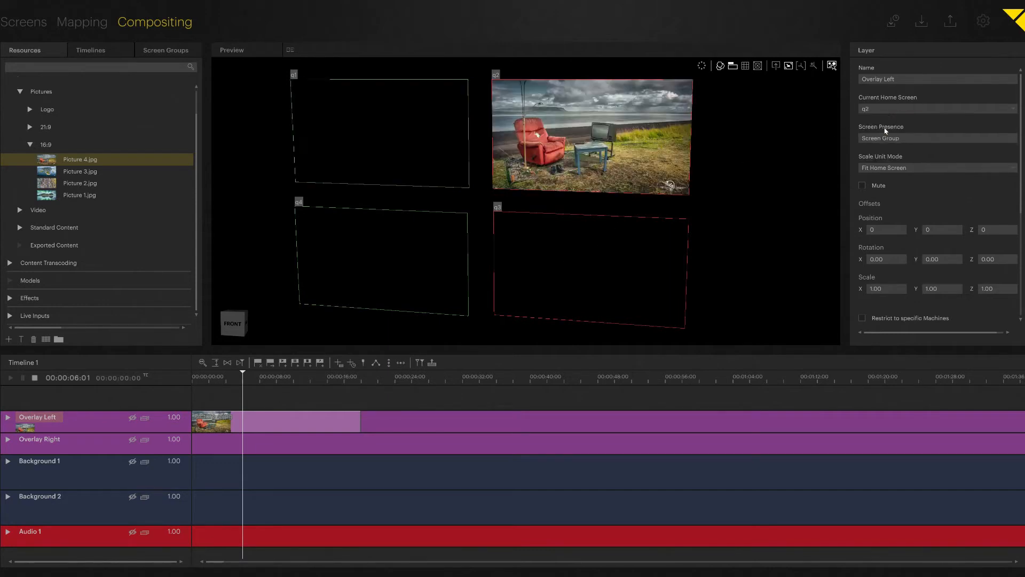
{"action": "left_click", "coordinate": [886, 107]}
{"action": "left_click", "coordinate": [888, 142]}
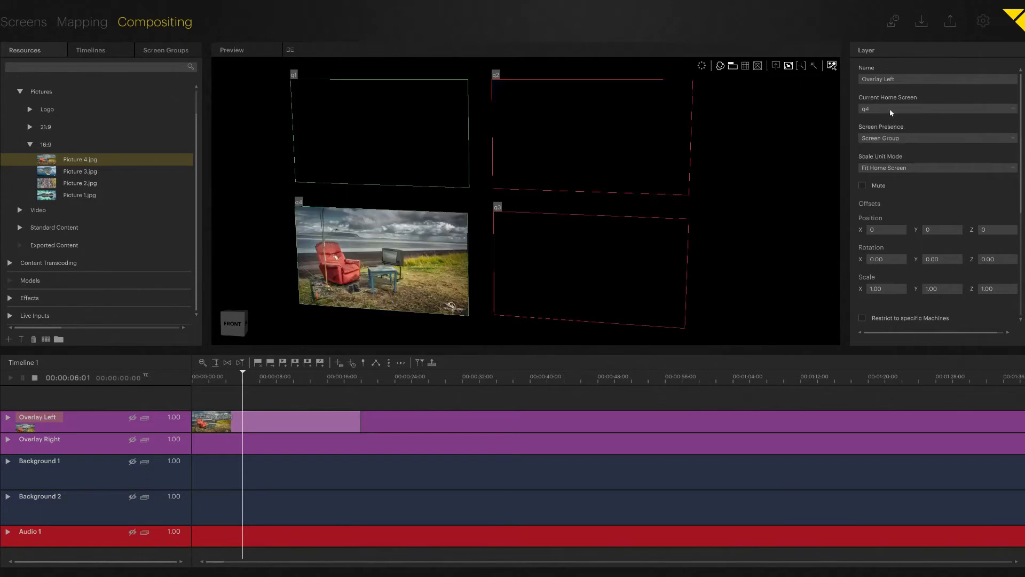
{"action": "left_click", "coordinate": [890, 108]}
{"action": "left_click", "coordinate": [888, 154]}
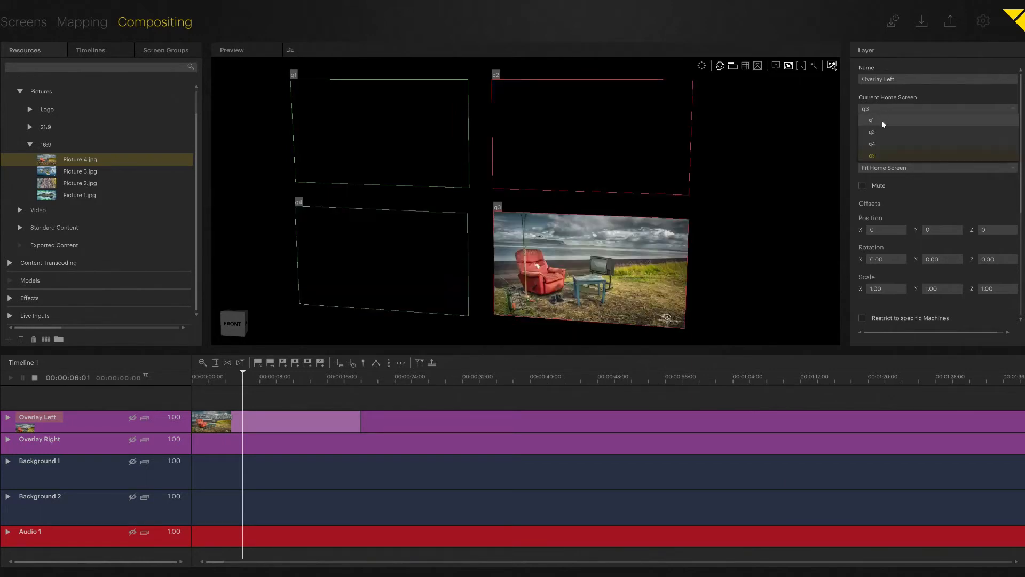
{"action": "left_click", "coordinate": [883, 121]}
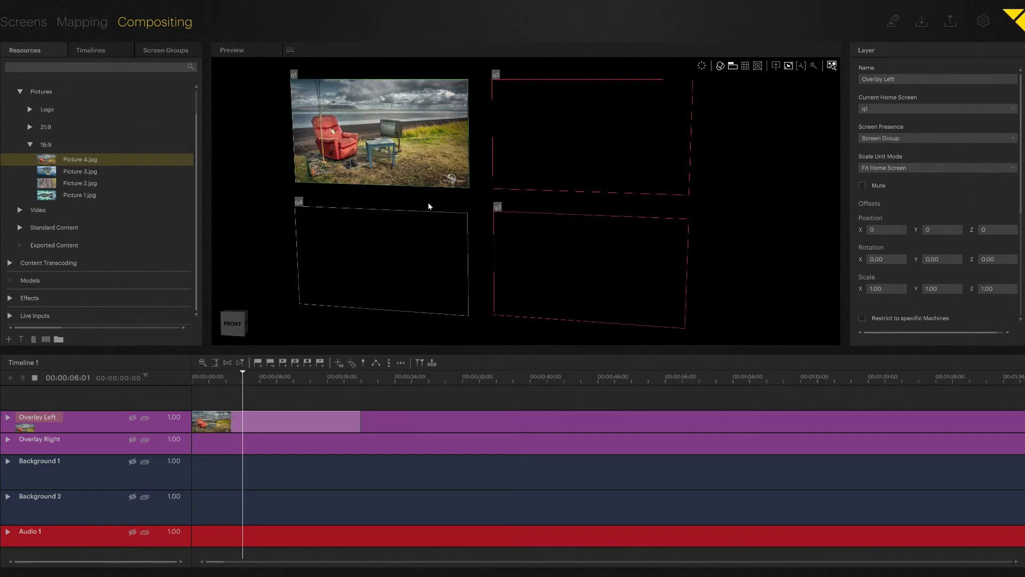
Move the Overlay Left picture down across q1 and q4, and shift it sideways to the middle of the four screens
{"action": "left_click", "coordinate": [375, 133]}
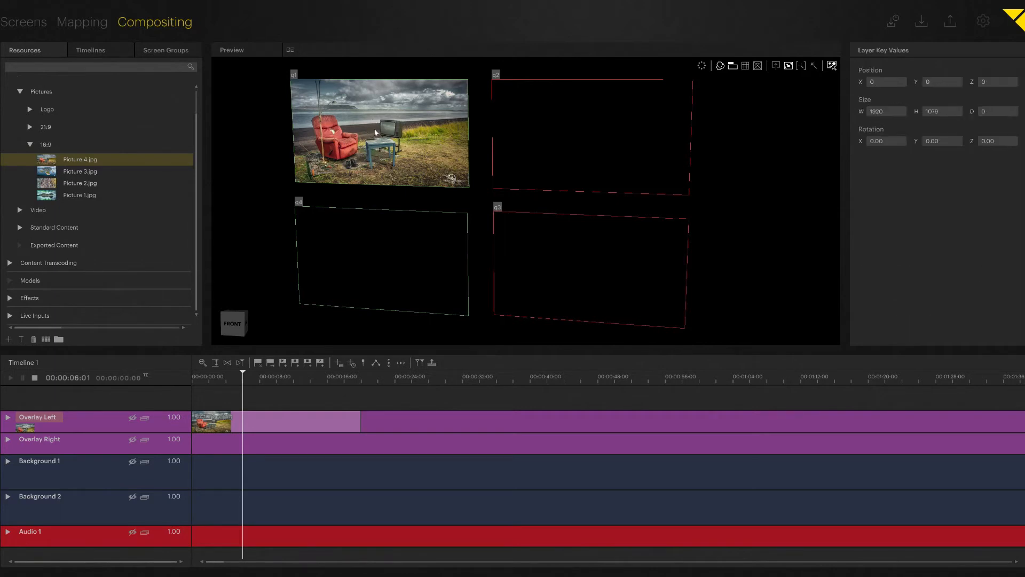
{"action": "left_click_drag", "start_coordinate": [375, 133], "coordinate": [376, 190]}
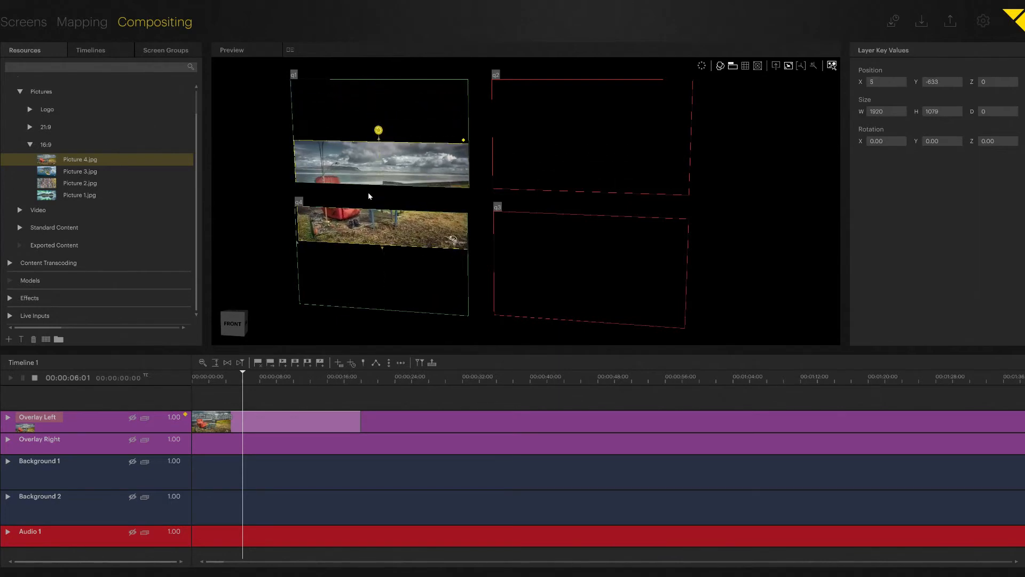
{"action": "left_click", "coordinate": [99, 424]}
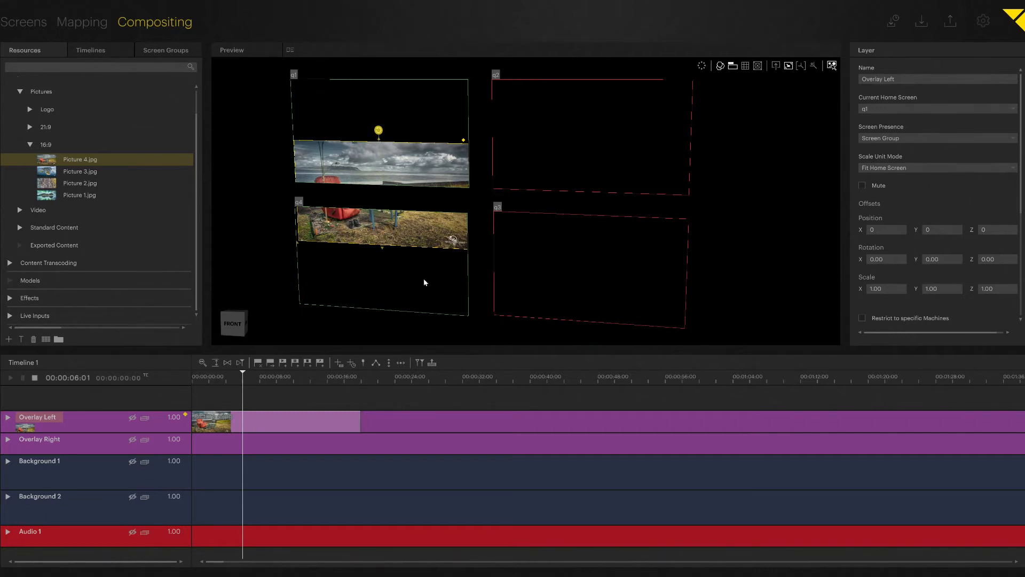
{"action": "left_click_drag", "start_coordinate": [403, 165], "coordinate": [503, 172]}
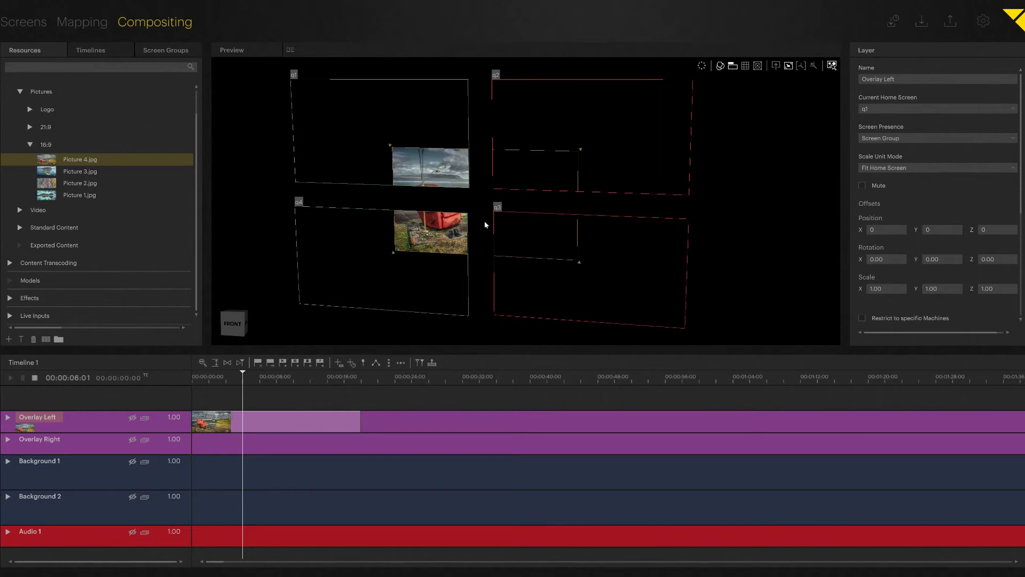
Try the Home Screen and All Screens presence on the Overlay Left layer, and return it to Screen Group
{"action": "left_click", "coordinate": [905, 138]}
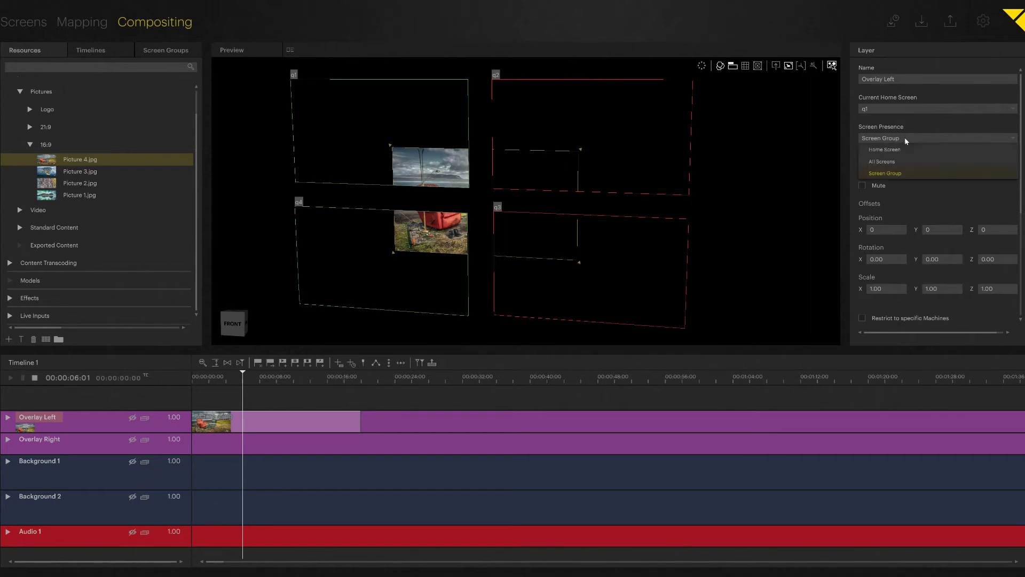
{"action": "left_click", "coordinate": [893, 150]}
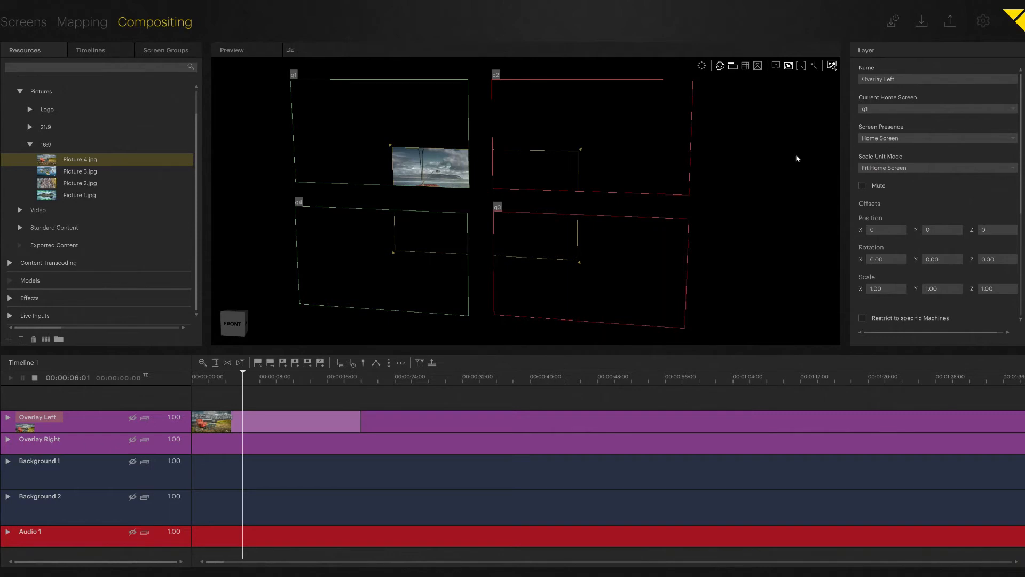
{"action": "left_click", "coordinate": [872, 138]}
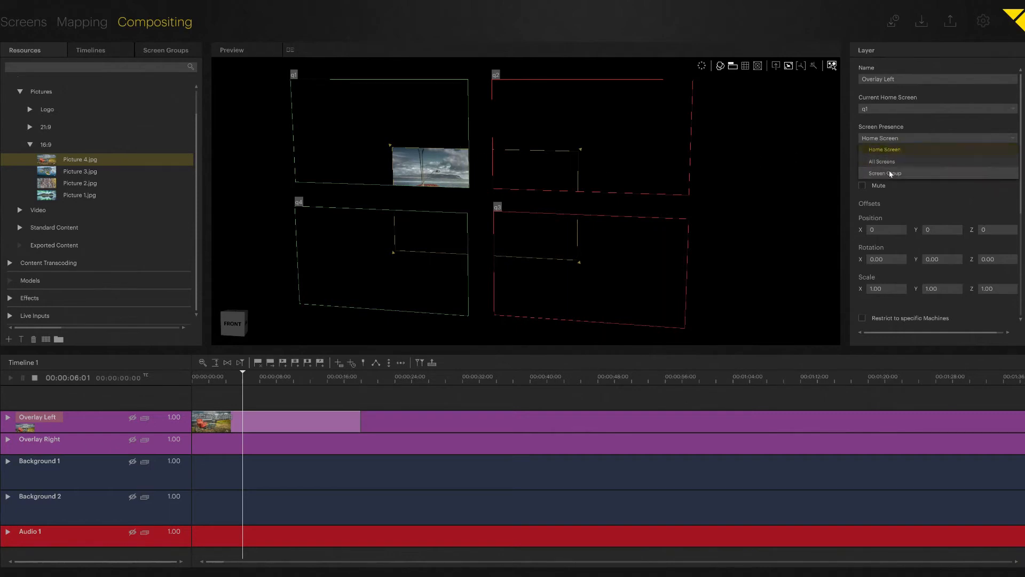
{"action": "left_click", "coordinate": [893, 162]}
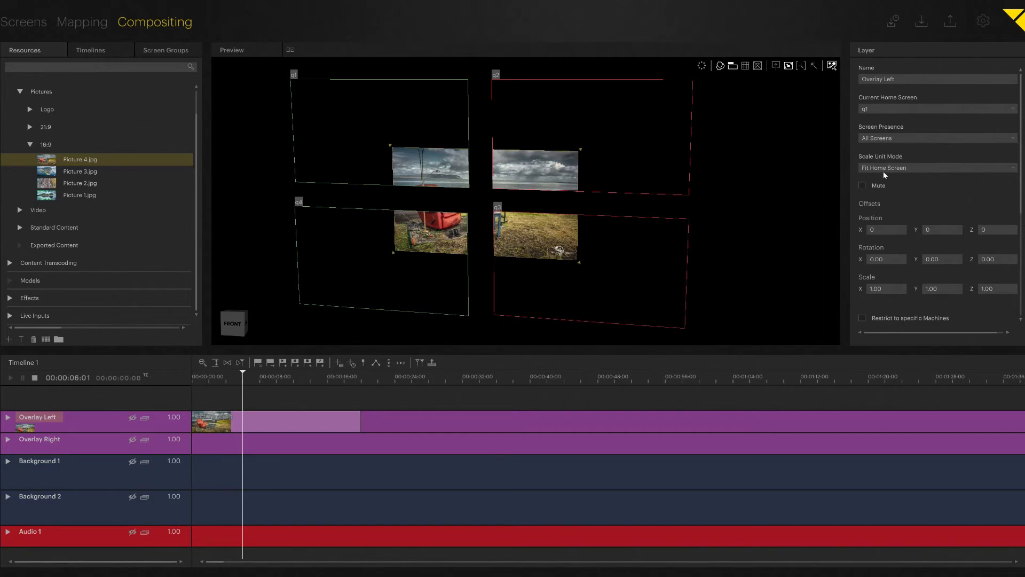
{"action": "left_click", "coordinate": [886, 138]}
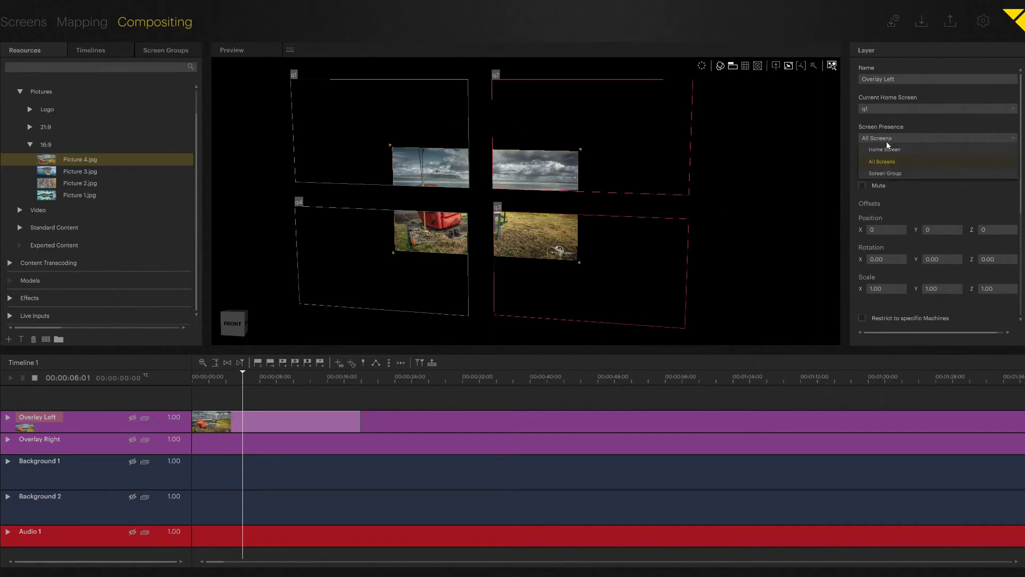
{"action": "left_click", "coordinate": [884, 174]}
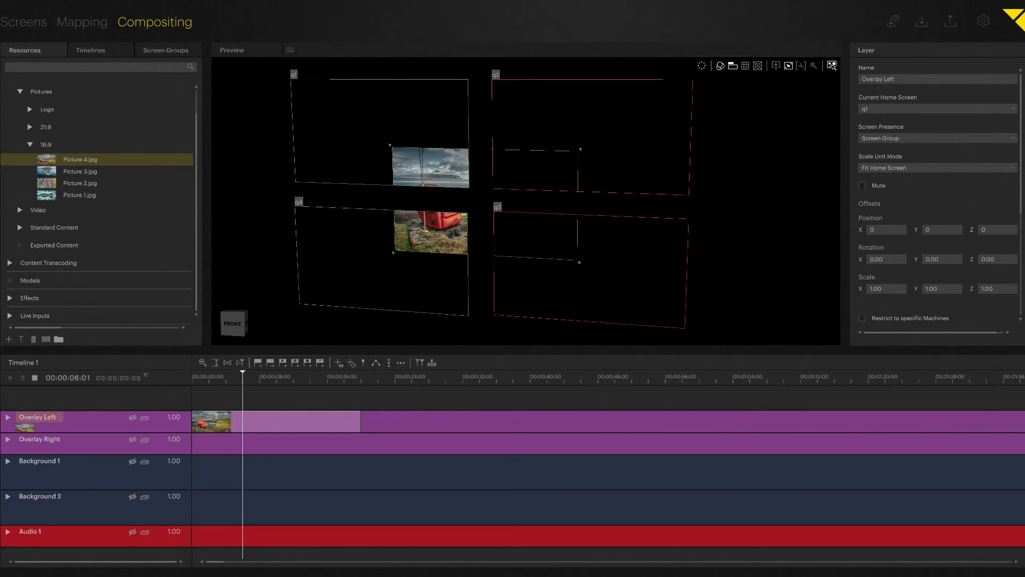
Add Picture 3.jpg at the start of Overlay Right with q2 as home screen, and move it to about X -1003, Y -690
{"action": "left_click", "coordinate": [88, 176]}
{"action": "left_click_drag", "start_coordinate": [89, 176], "coordinate": [219, 448]}
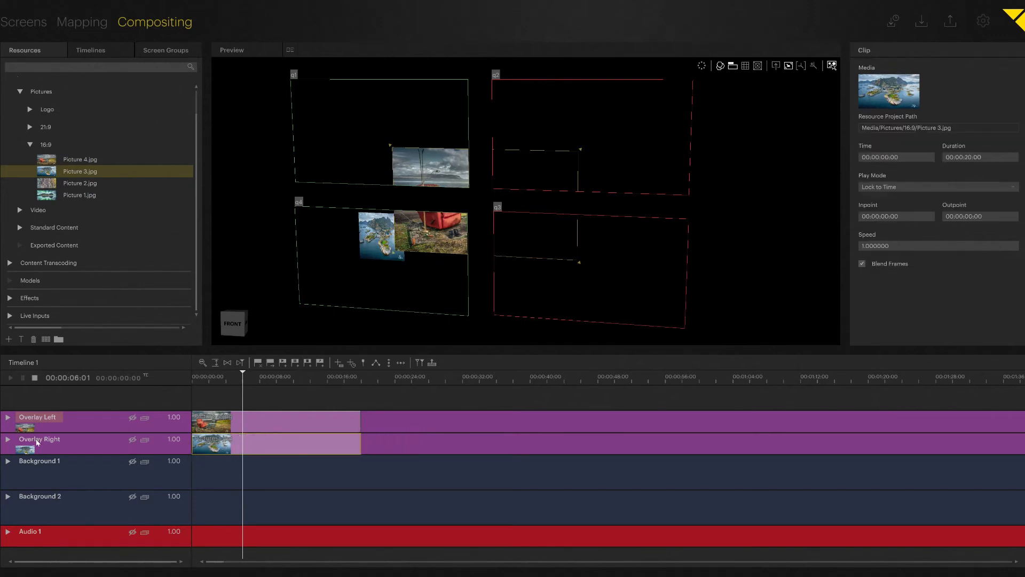
{"action": "left_click_drag", "start_coordinate": [37, 443], "coordinate": [563, 125]}
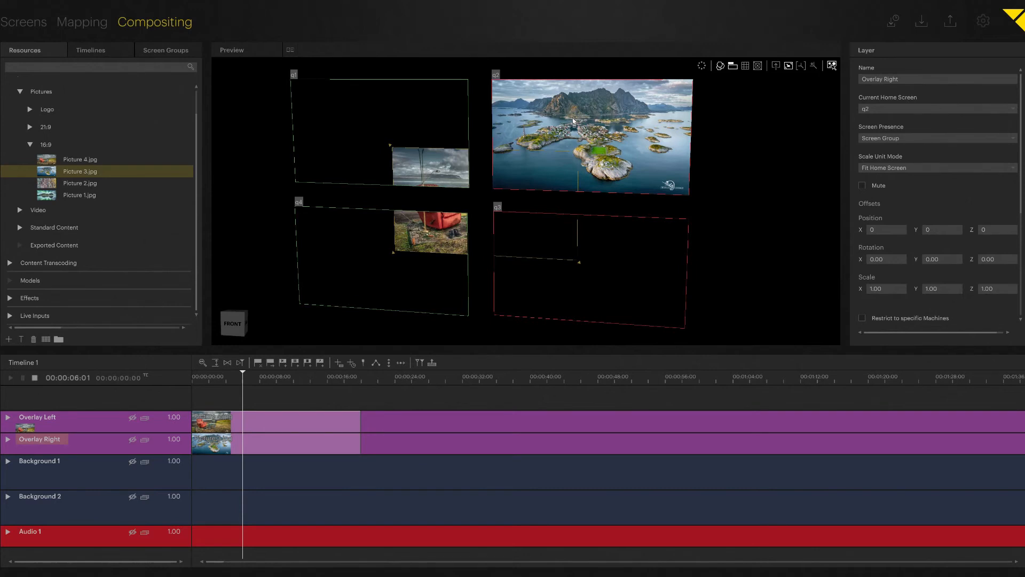
{"action": "left_click_drag", "start_coordinate": [591, 122], "coordinate": [491, 191]}
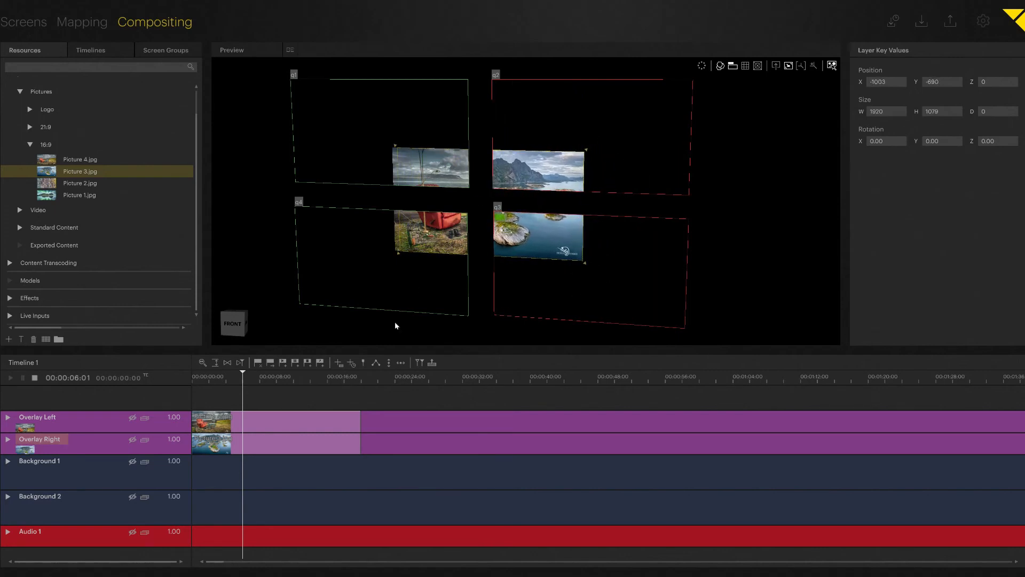
Compare the All Screens and Screen Group presence on the Overlay Right layer, and leave its screen presence on Home Screen
{"action": "left_click", "coordinate": [126, 440]}
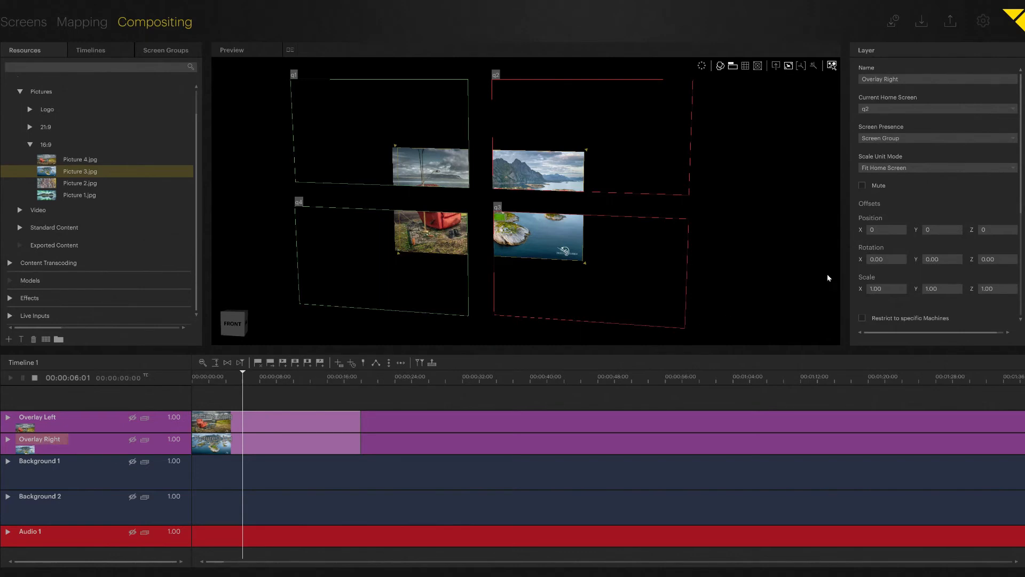
{"action": "left_click", "coordinate": [917, 141]}
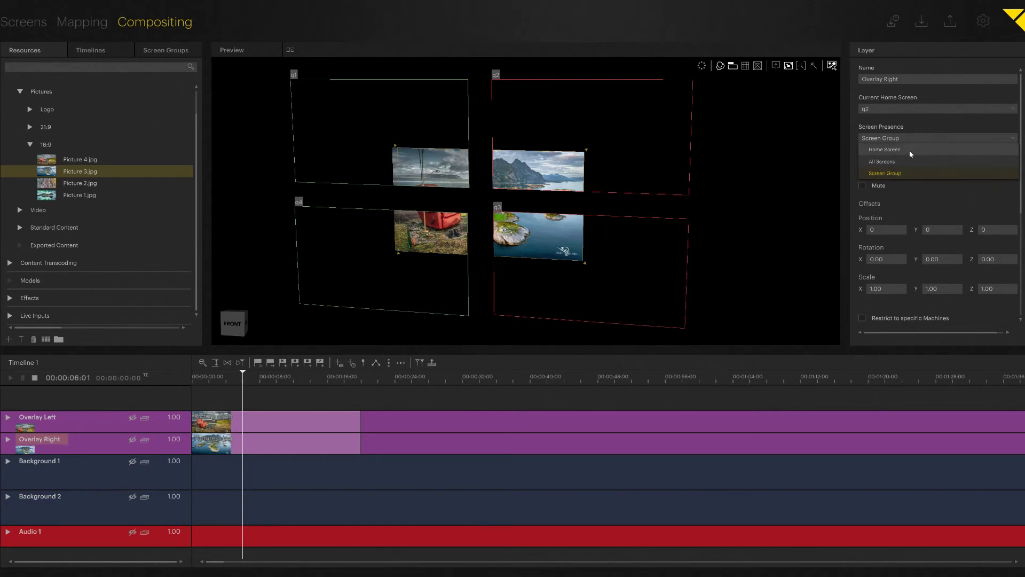
{"action": "left_click", "coordinate": [911, 152]}
{"action": "left_click", "coordinate": [913, 141]}
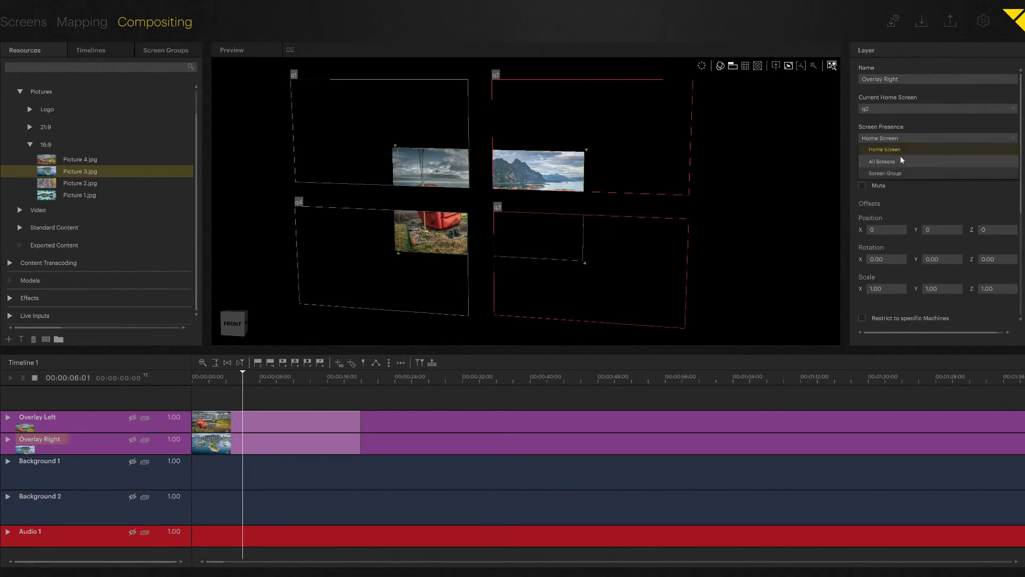
{"action": "left_click", "coordinate": [900, 158]}
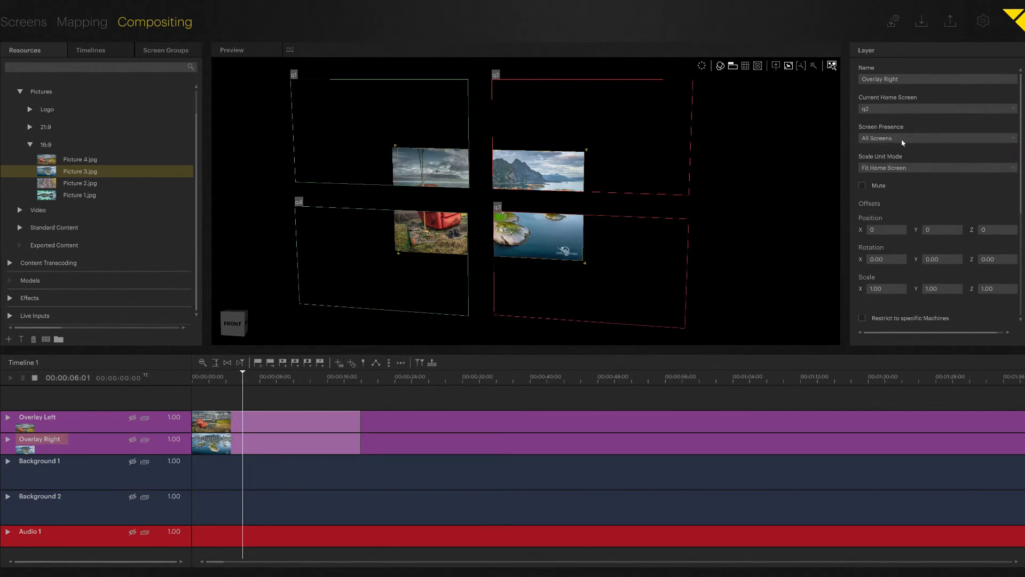
{"action": "left_click", "coordinate": [903, 142]}
{"action": "left_click", "coordinate": [899, 173]}
{"action": "left_click", "coordinate": [907, 141]}
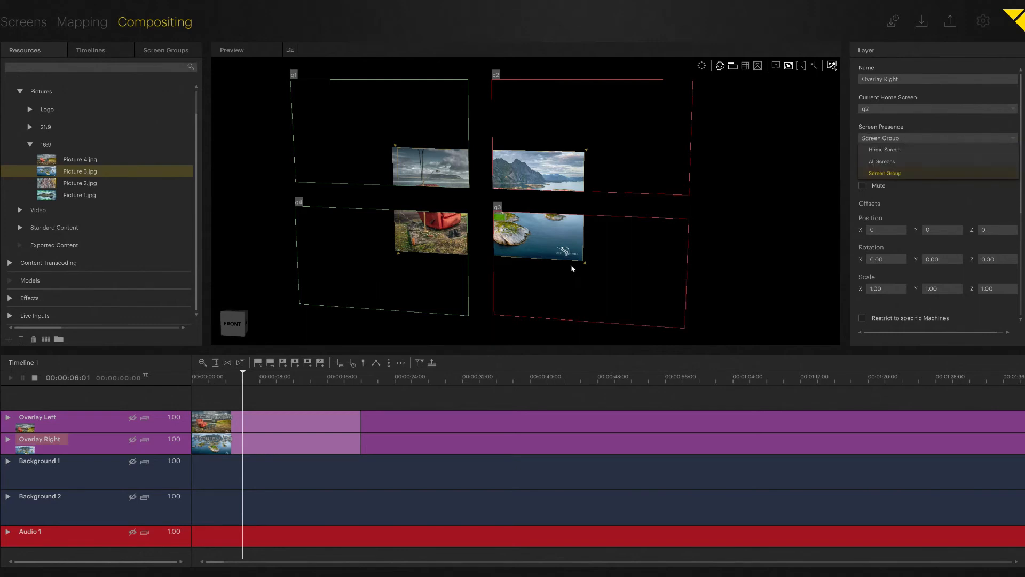
{"action": "left_click", "coordinate": [876, 150]}
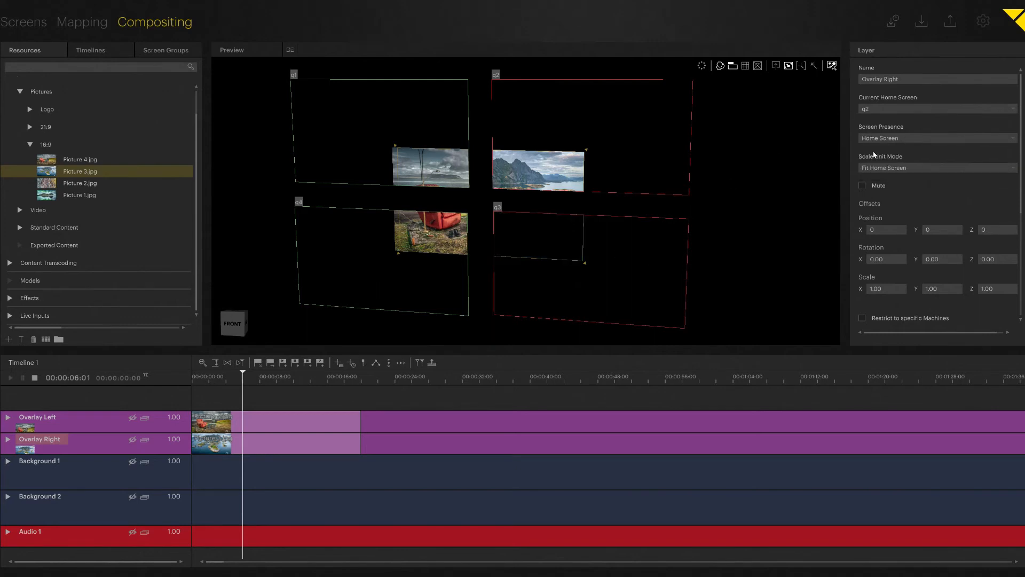
Add video1.mov from the Video resources at the start of the Background 1 layer
{"action": "left_click", "coordinate": [30, 144]}
{"action": "left_click", "coordinate": [19, 191]}
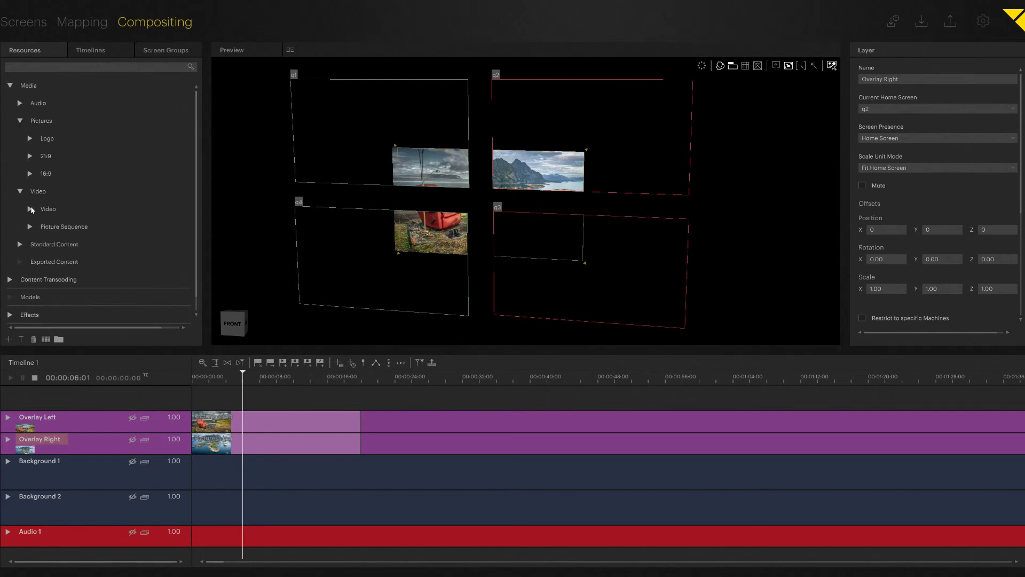
{"action": "left_click", "coordinate": [31, 210]}
{"action": "left_click", "coordinate": [45, 271]}
{"action": "left_click_drag", "start_coordinate": [46, 273], "coordinate": [219, 482]}
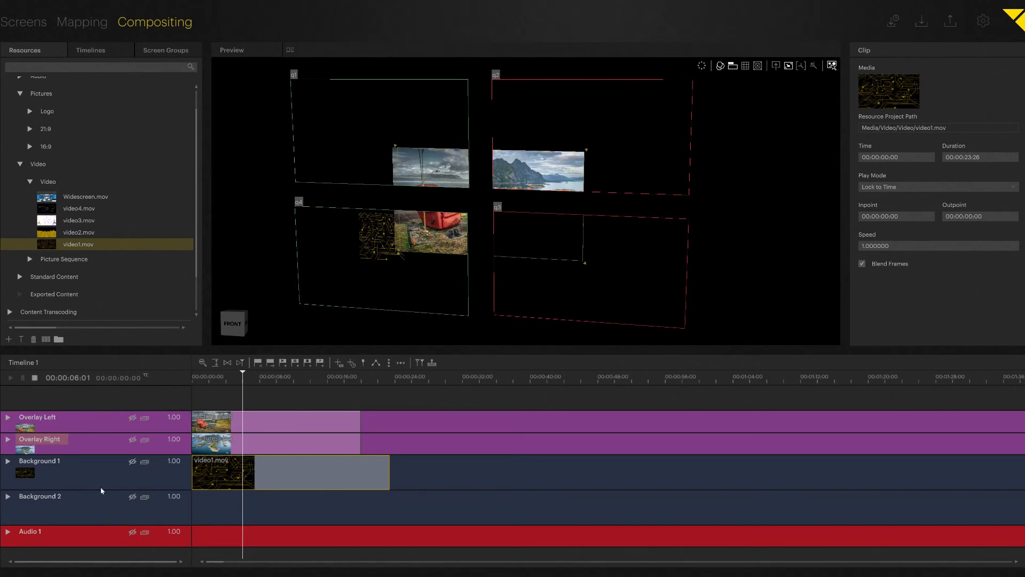
Set the Background 1 layer's screen presence to All Screens and its current home screen to q1
{"action": "left_click", "coordinate": [68, 463]}
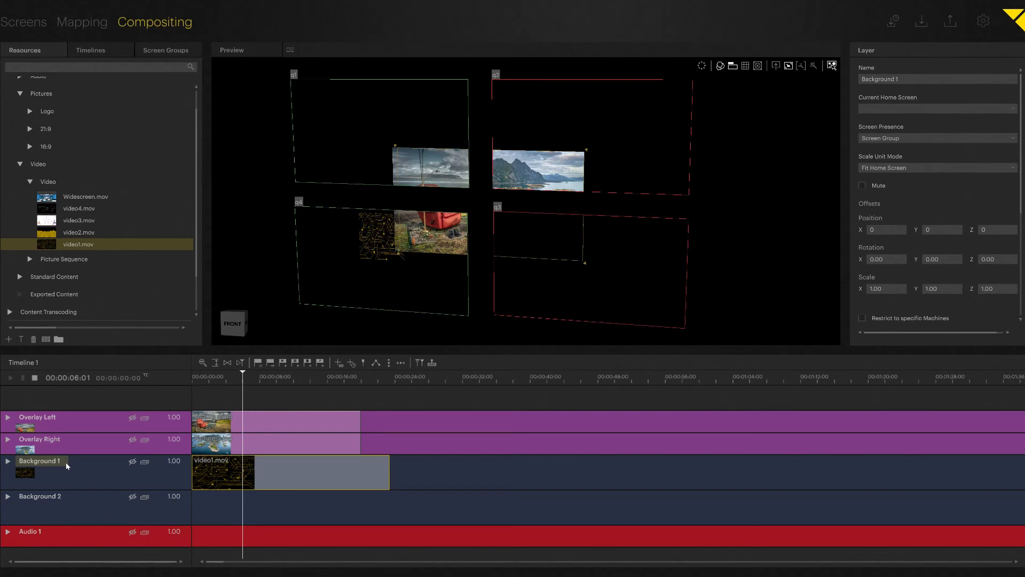
{"action": "right_click", "coordinate": [72, 462]}
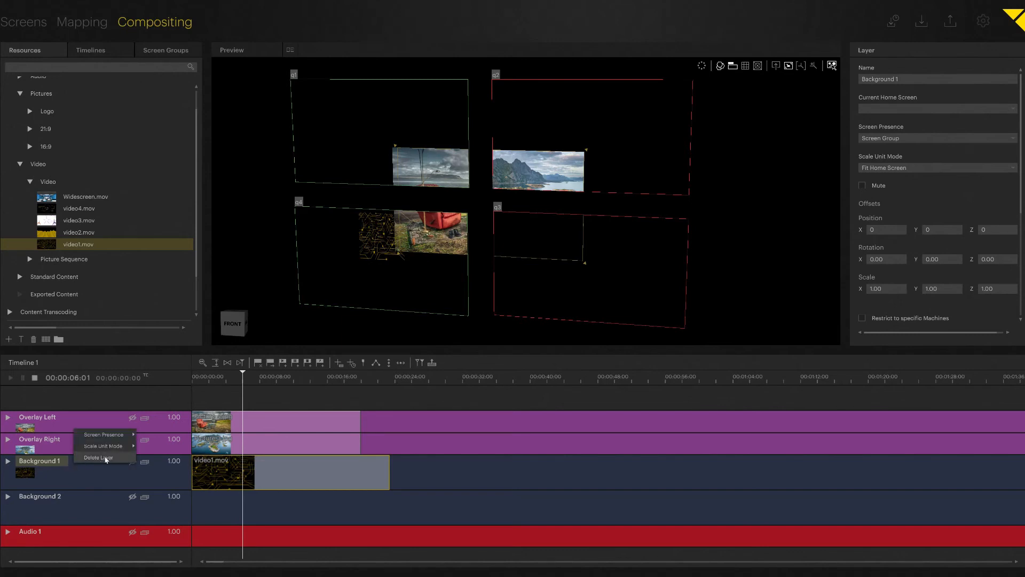
{"action": "mouse_move", "coordinate": [115, 452]}
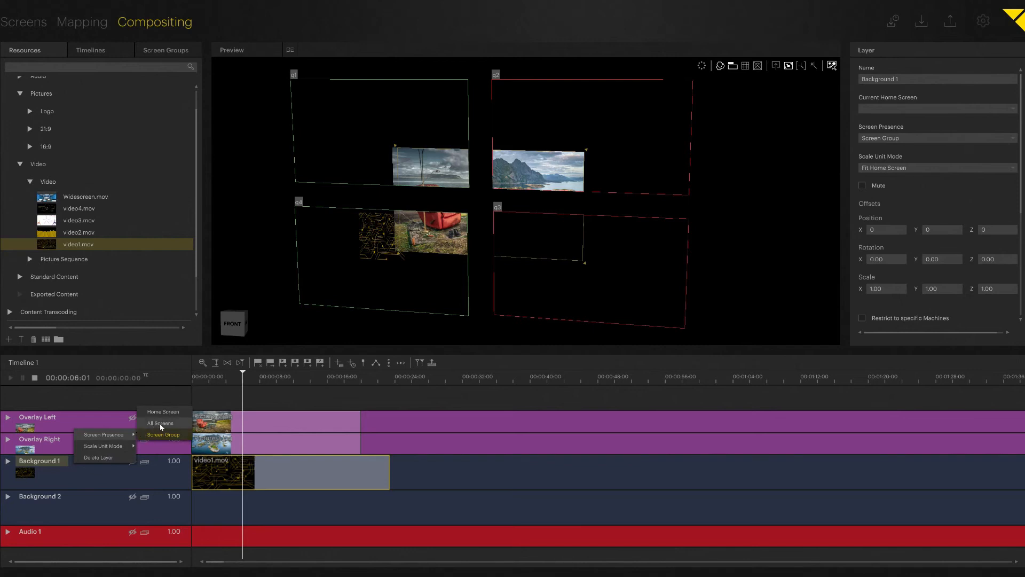
{"action": "left_click", "coordinate": [161, 424]}
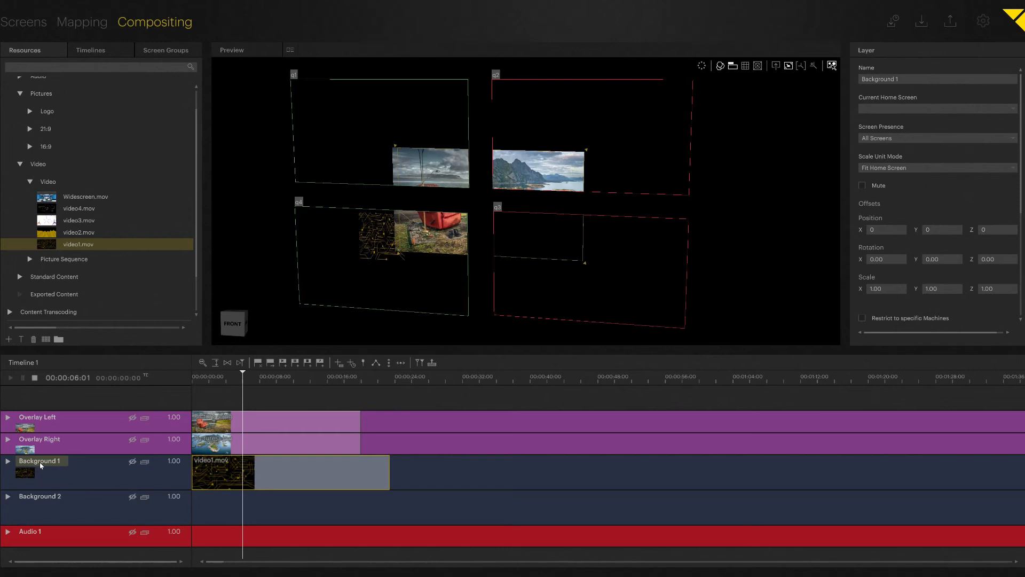
{"action": "left_click", "coordinate": [925, 108]}
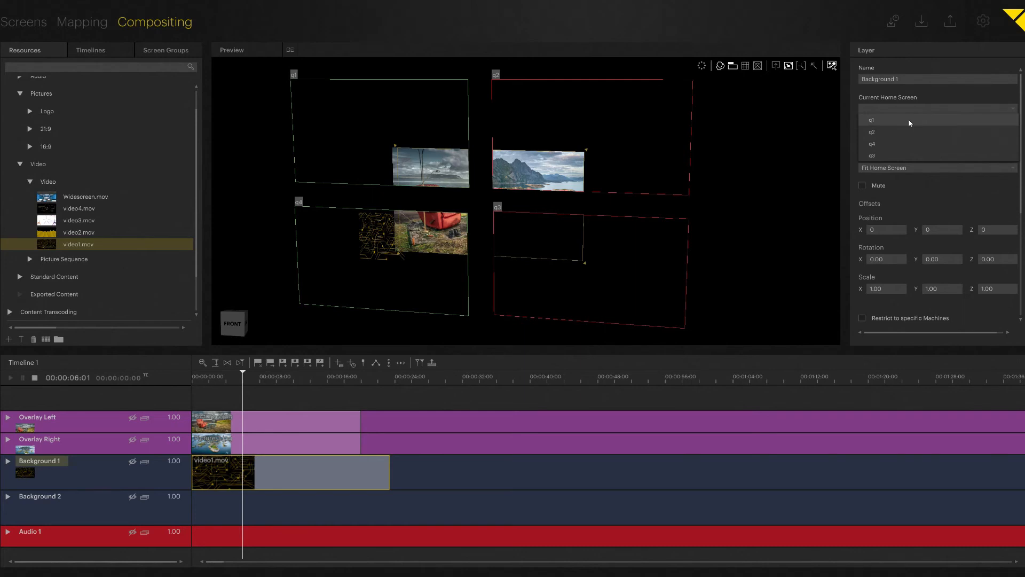
{"action": "left_click", "coordinate": [911, 123]}
Enlarge the Background 1 video across all four screens to about 4420 × 2486 at X 1104, Y -686, and move the playhead to 00:00:05:14
{"action": "left_click", "coordinate": [384, 138]}
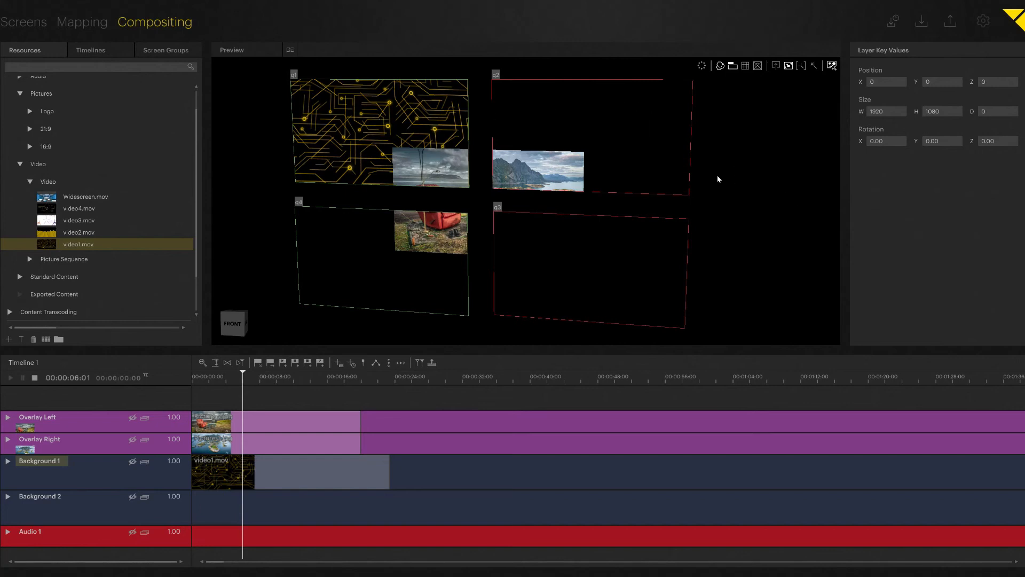
{"action": "left_click", "coordinate": [777, 66]}
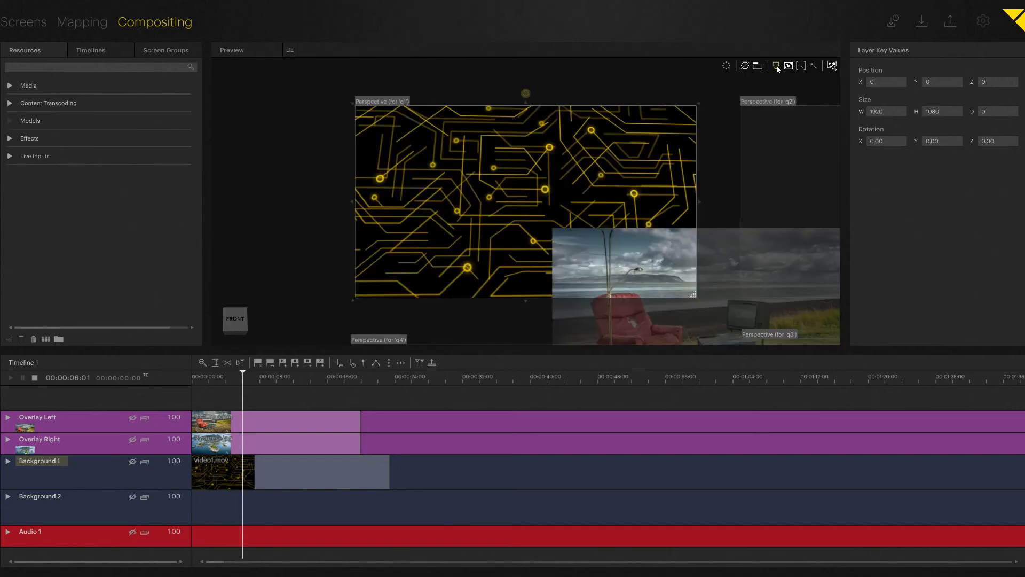
{"action": "scroll", "coordinate": [624, 165], "scroll_direction": "down", "scroll_amount": 6}
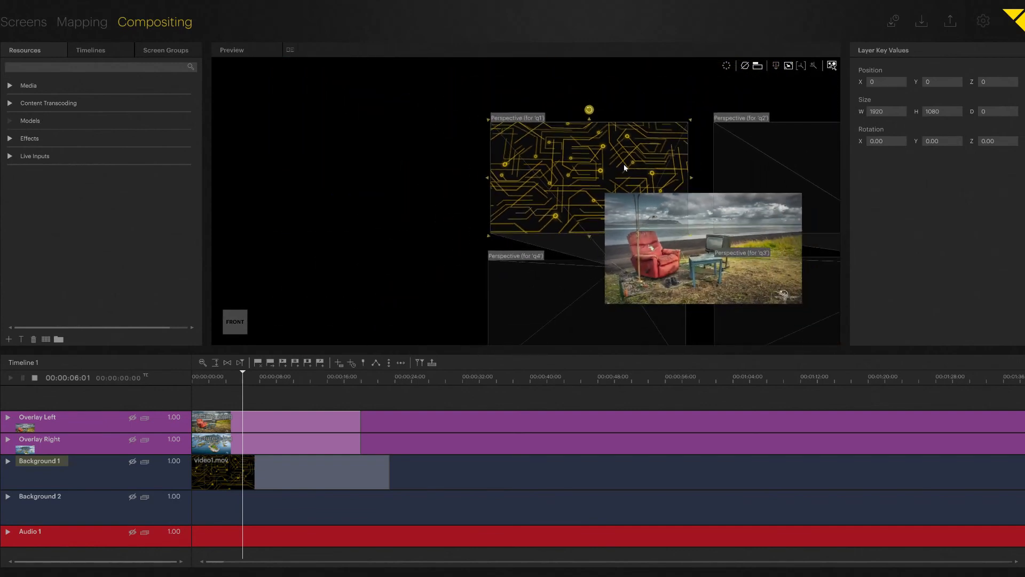
{"action": "left_click_drag", "start_coordinate": [635, 189], "coordinate": [473, 98]}
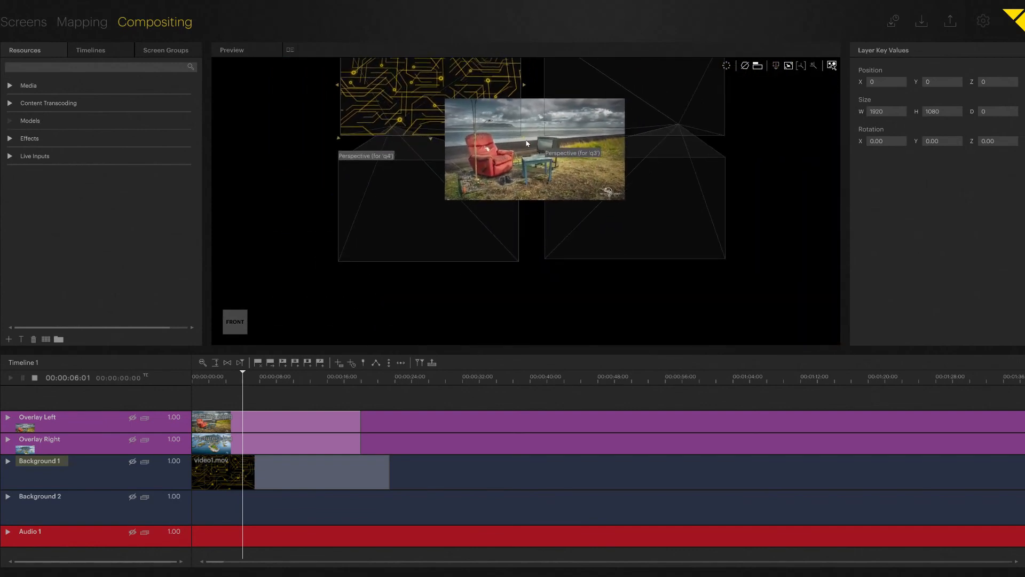
{"action": "left_click_drag", "start_coordinate": [534, 144], "coordinate": [755, 261]}
{"action": "left_click_drag", "start_coordinate": [656, 238], "coordinate": [642, 236]}
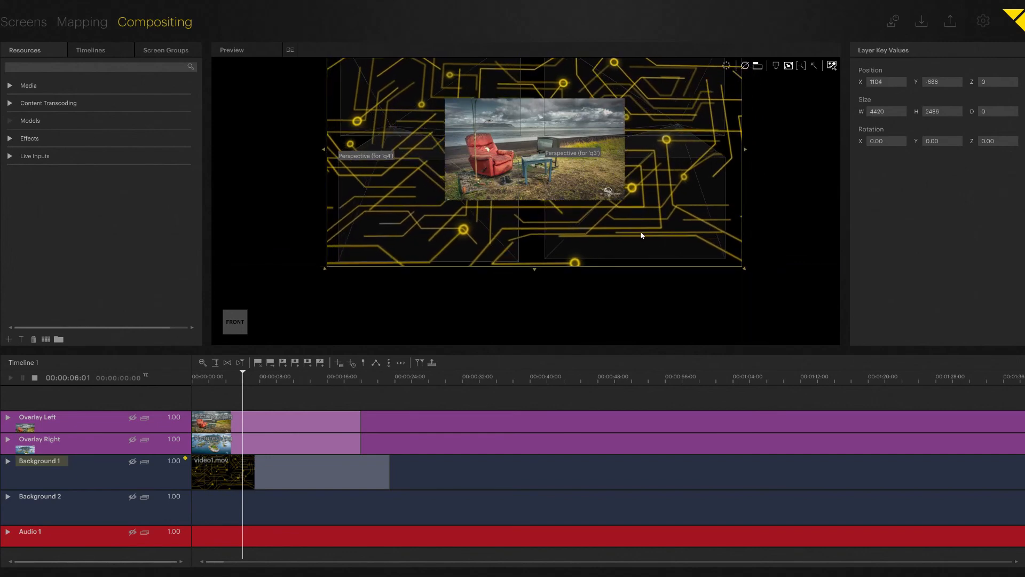
{"action": "left_click_drag", "start_coordinate": [690, 212], "coordinate": [665, 254]}
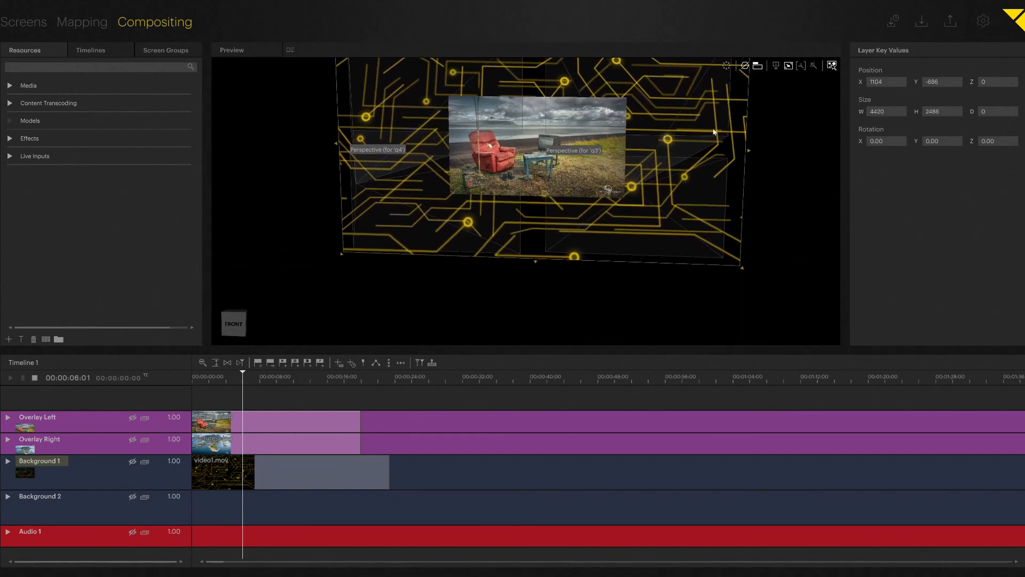
{"action": "left_click", "coordinate": [776, 68]}
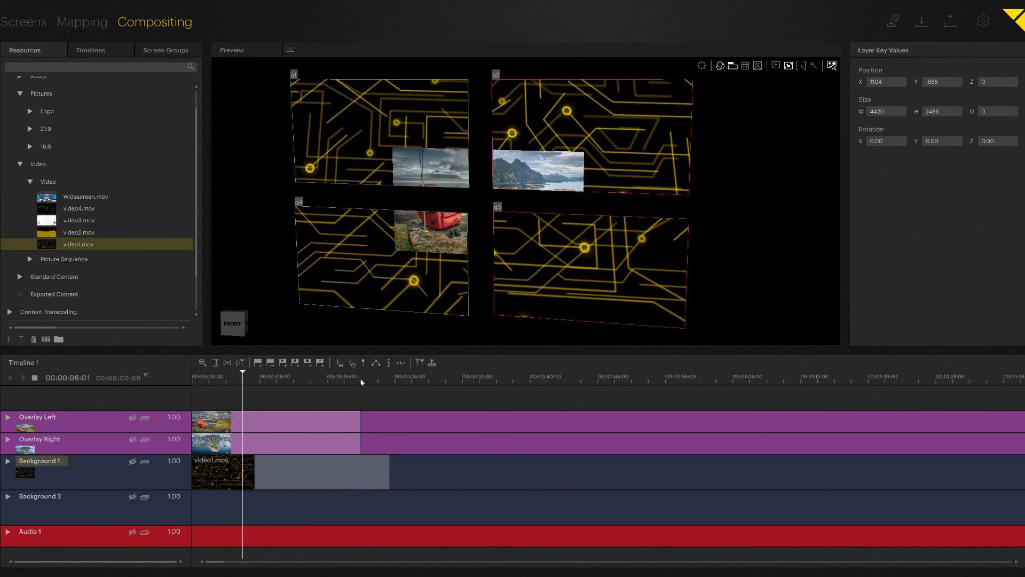
{"action": "mouse_move", "coordinate": [251, 381]}
{"action": "left_mouse_down"}
{"action": "mouse_move", "coordinate": [220, 376]}
{"action": "mouse_move", "coordinate": [277, 379]}
{"action": "mouse_move", "coordinate": [222, 379]}
{"action": "mouse_move", "coordinate": [235, 379]}
{"action": "left_mouse_up"}
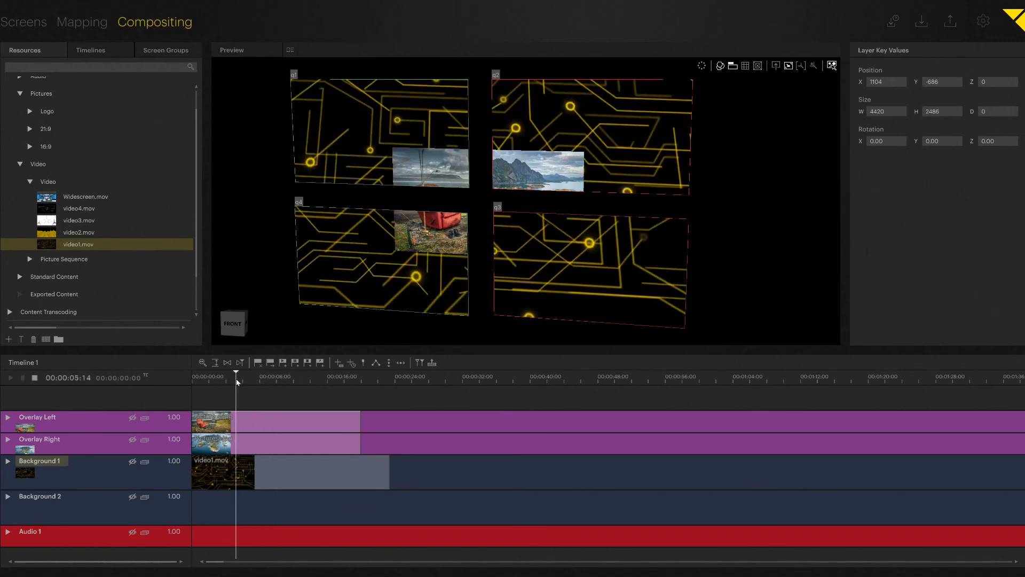
Set the screen presence of the Overlay Right layer to Screen Group
{"action": "left_click", "coordinate": [93, 448]}
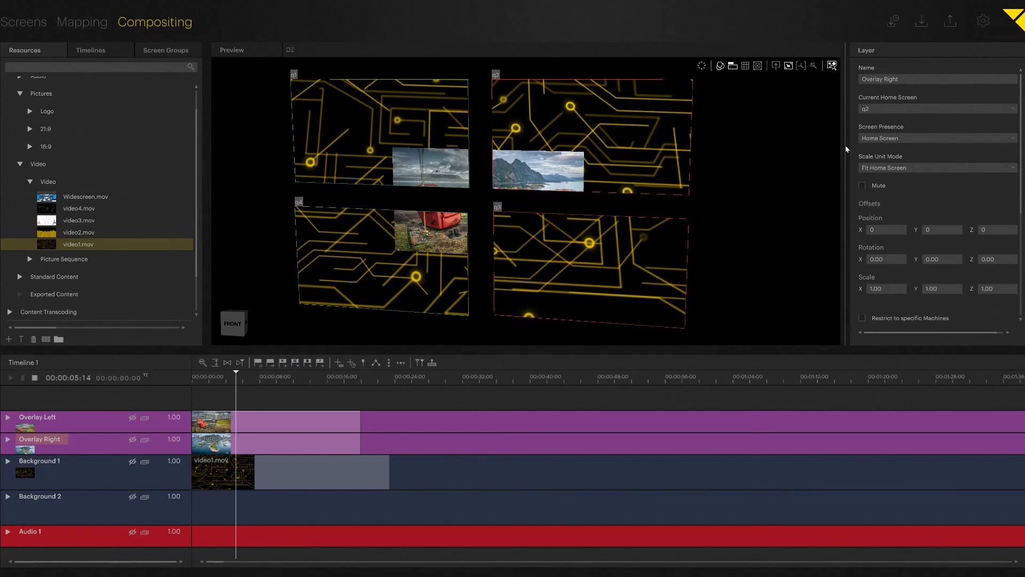
{"action": "left_click", "coordinate": [895, 139]}
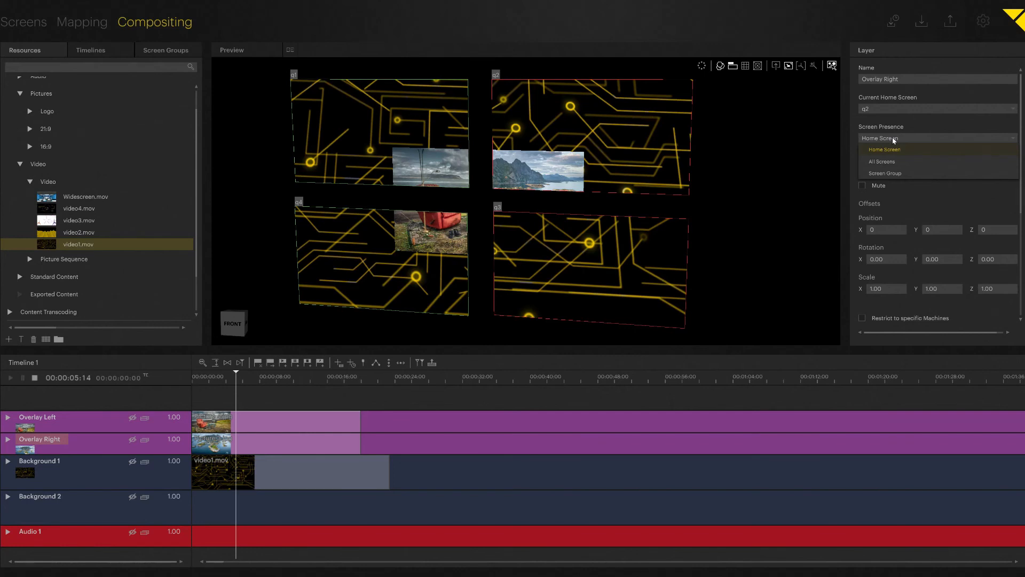
{"action": "left_click", "coordinate": [892, 172]}
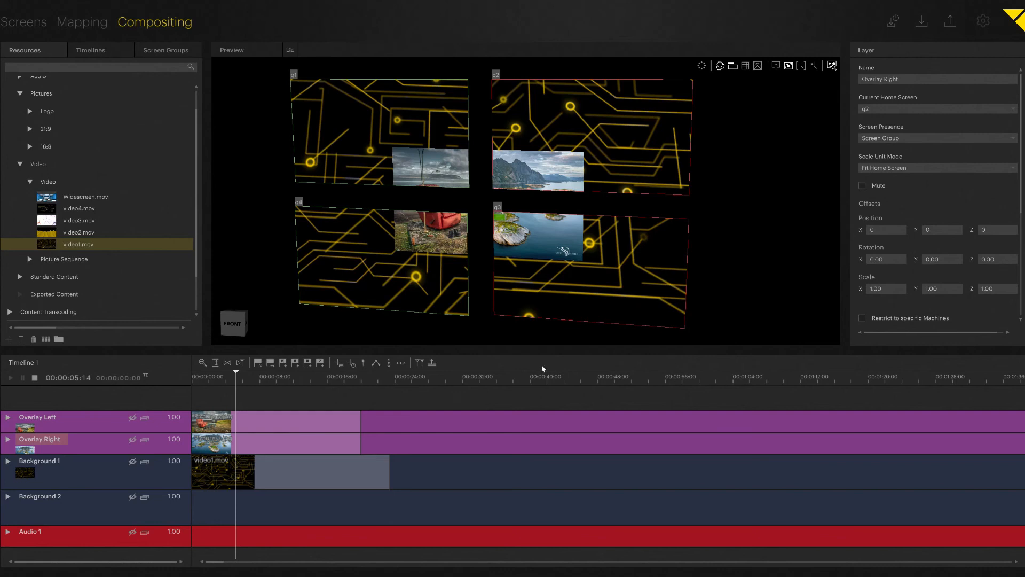
Add Picture 2.jpg at the start of Background 2 with q1 as home screen, and reorder the layer above Background 1
{"action": "left_click", "coordinate": [31, 147]}
{"action": "left_click", "coordinate": [49, 187]}
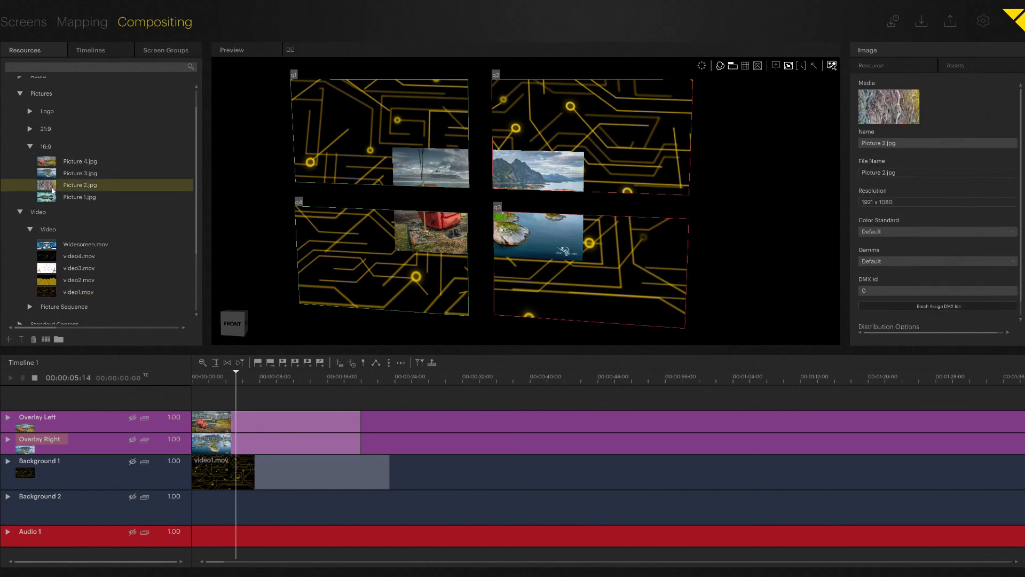
{"action": "left_click_drag", "start_coordinate": [49, 188], "coordinate": [220, 510]}
{"action": "left_click_drag", "start_coordinate": [53, 501], "coordinate": [357, 126]}
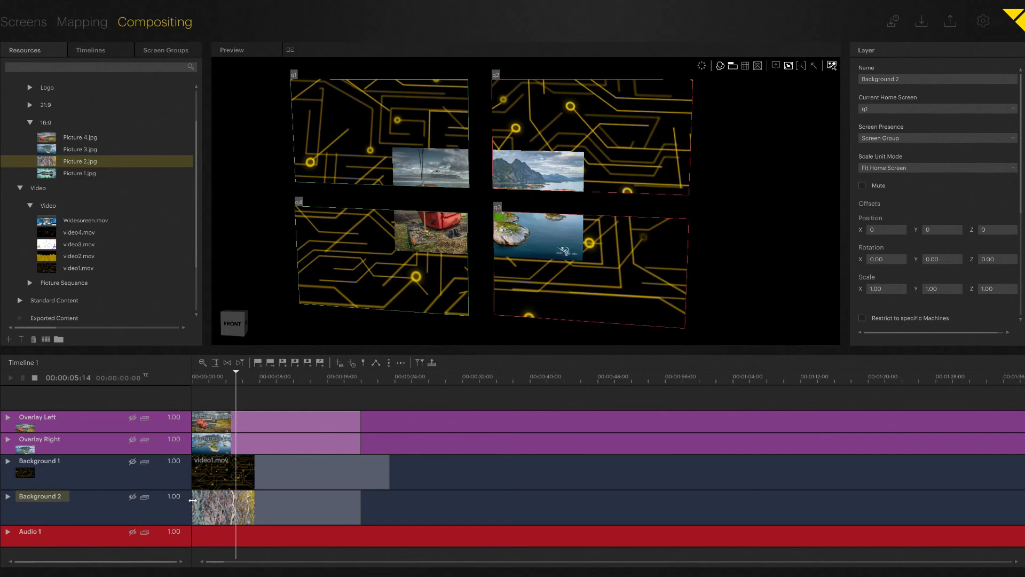
{"action": "left_click_drag", "start_coordinate": [49, 498], "coordinate": [51, 454]}
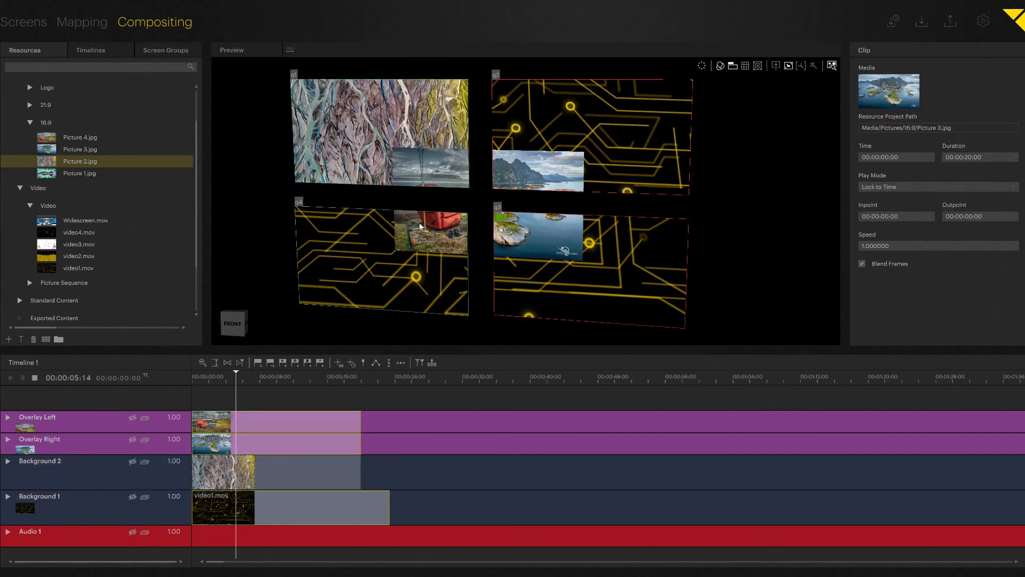
{"action": "left_click_drag", "start_coordinate": [391, 203], "coordinate": [432, 251]}
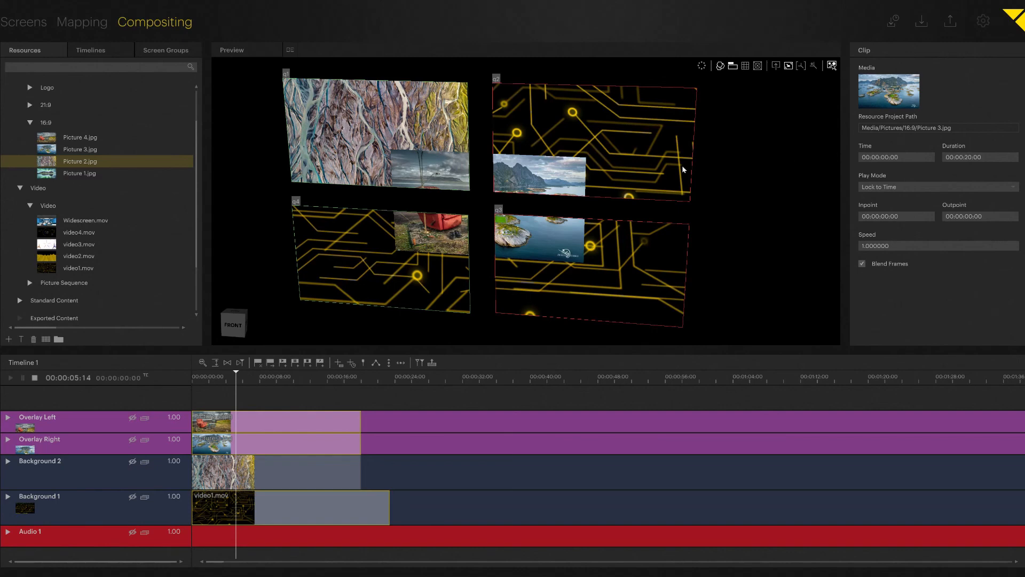
Try q2, q4 and q3 as the home screen of Background 2, return it to q1, and keep its screen presence on Screen Group
{"action": "left_click", "coordinate": [280, 485]}
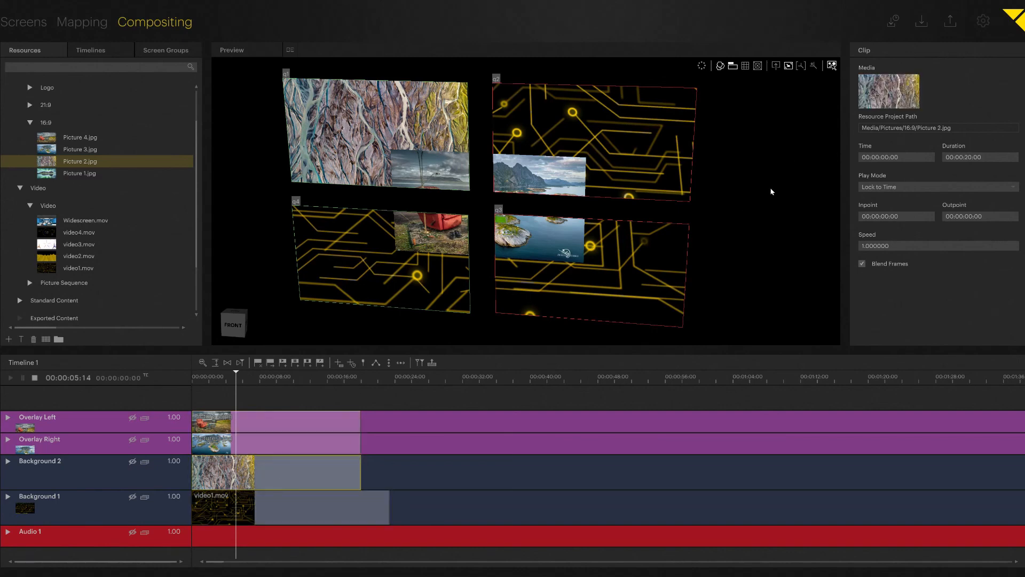
{"action": "left_click", "coordinate": [89, 467]}
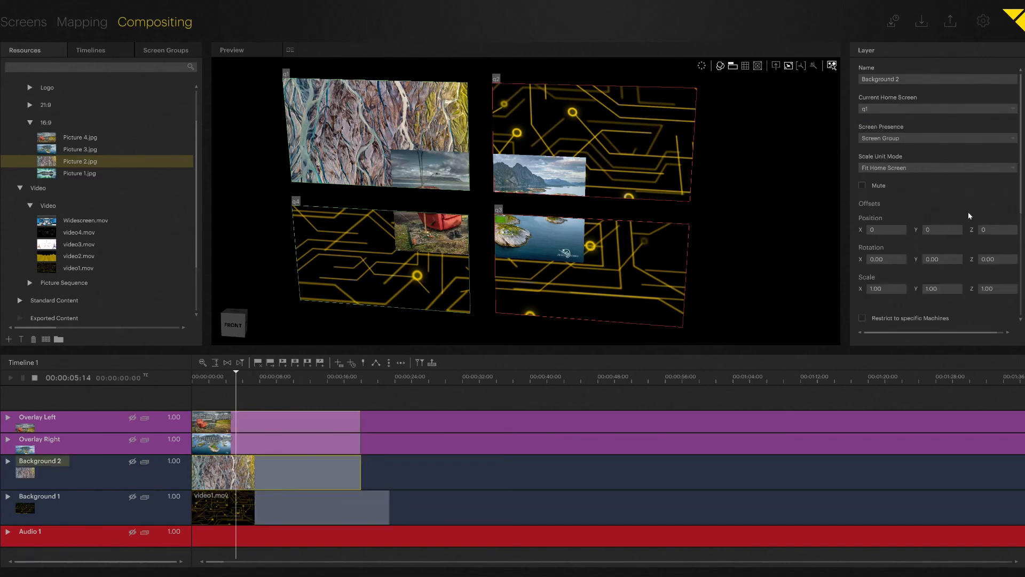
{"action": "left_click", "coordinate": [903, 109]}
{"action": "left_click", "coordinate": [898, 131]}
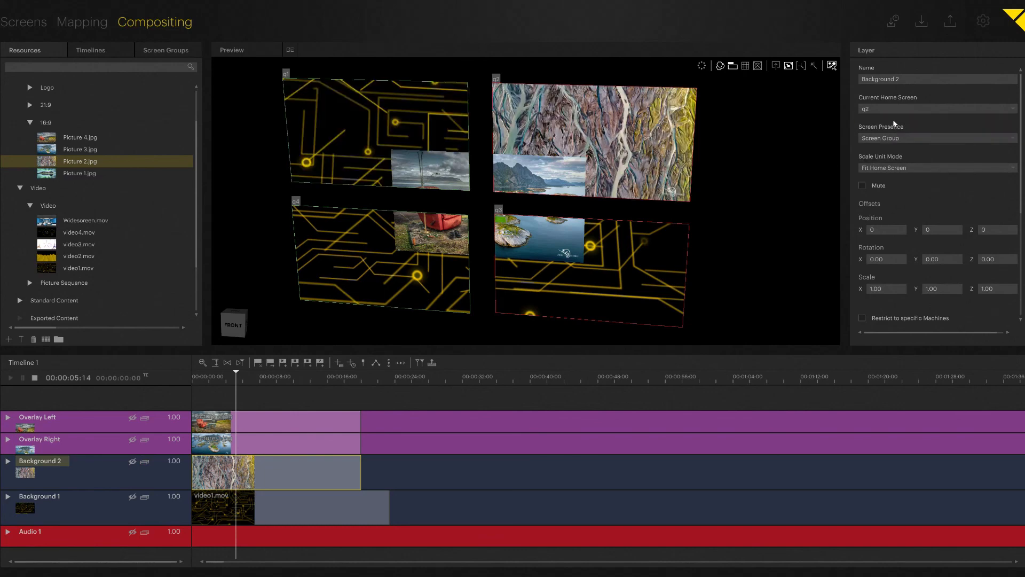
{"action": "left_click", "coordinate": [897, 111]}
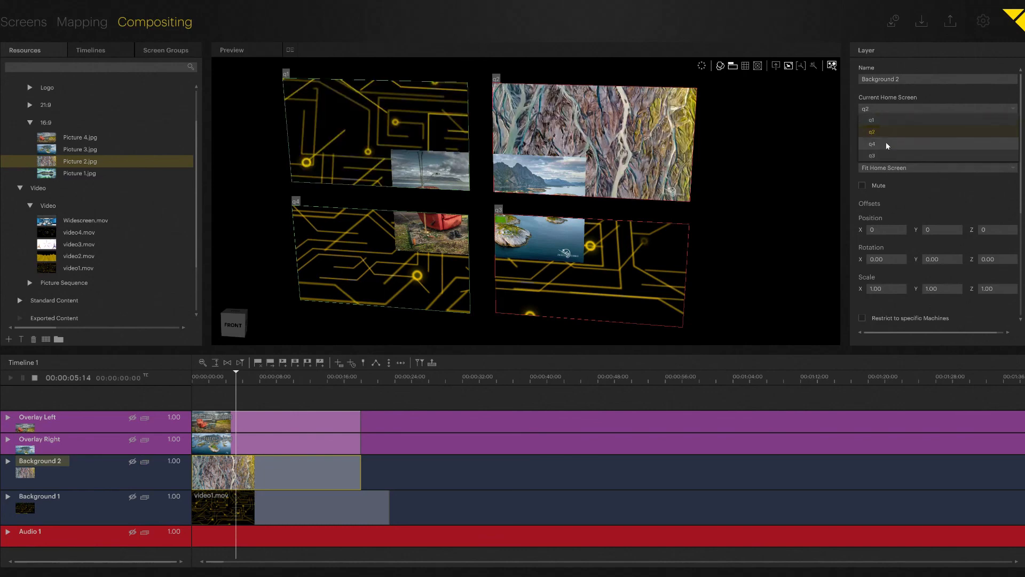
{"action": "left_click", "coordinate": [888, 144]}
{"action": "left_click", "coordinate": [896, 109]}
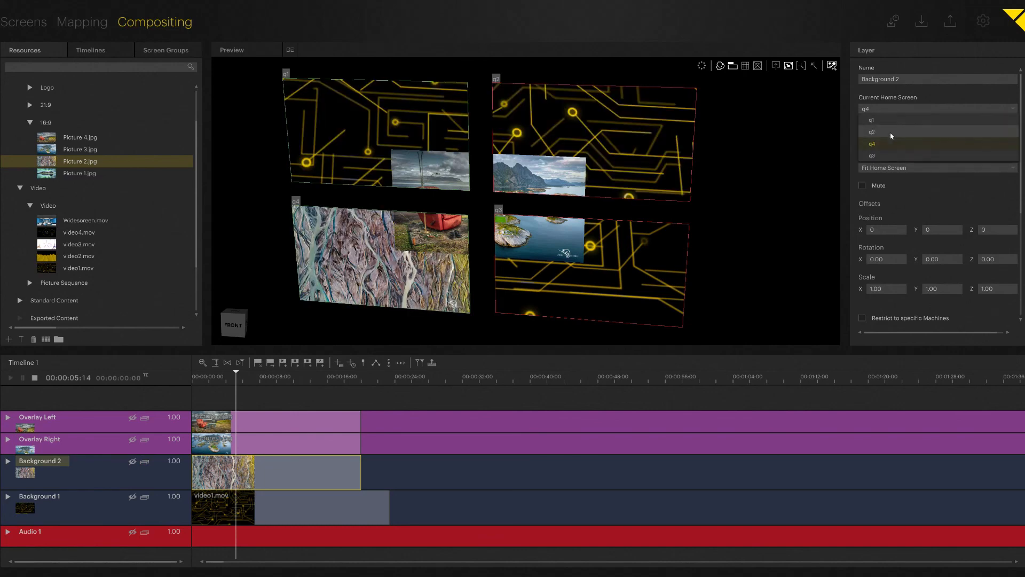
{"action": "left_click", "coordinate": [888, 155]}
{"action": "left_click", "coordinate": [885, 110]}
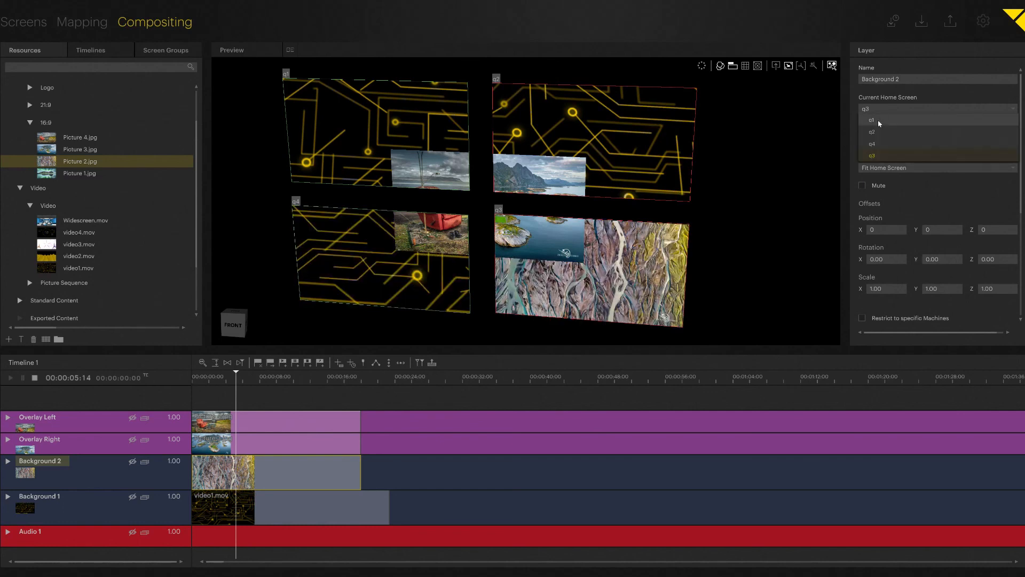
{"action": "left_click", "coordinate": [876, 120]}
{"action": "left_click", "coordinate": [904, 139]}
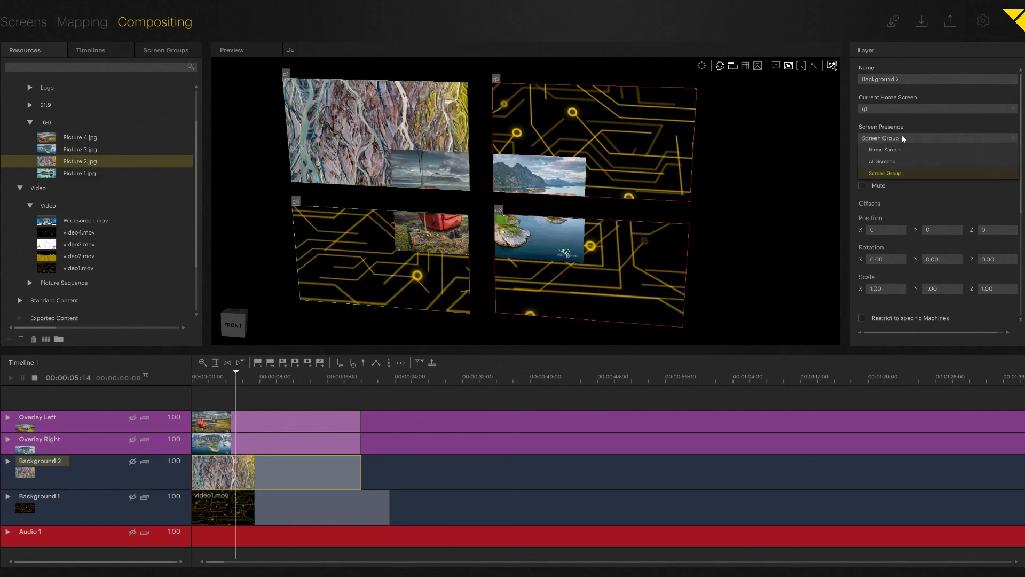
{"action": "left_click", "coordinate": [904, 144]}
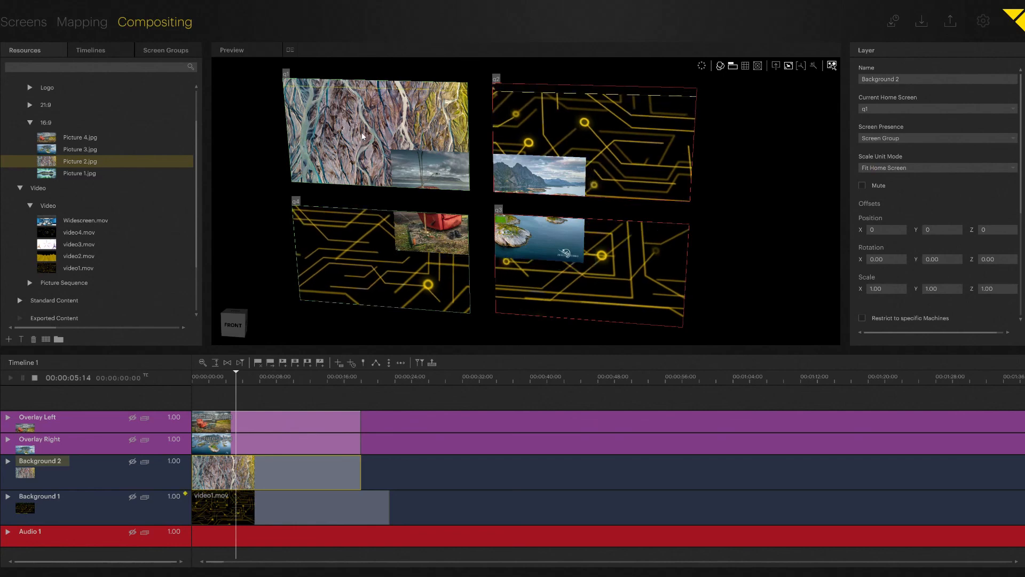
Move Picture 2.jpg towards the centre of the four screens and enlarge it to about 3168 × 1781 at X 1225, Y -697
{"action": "left_click_drag", "start_coordinate": [324, 105], "coordinate": [383, 142]}
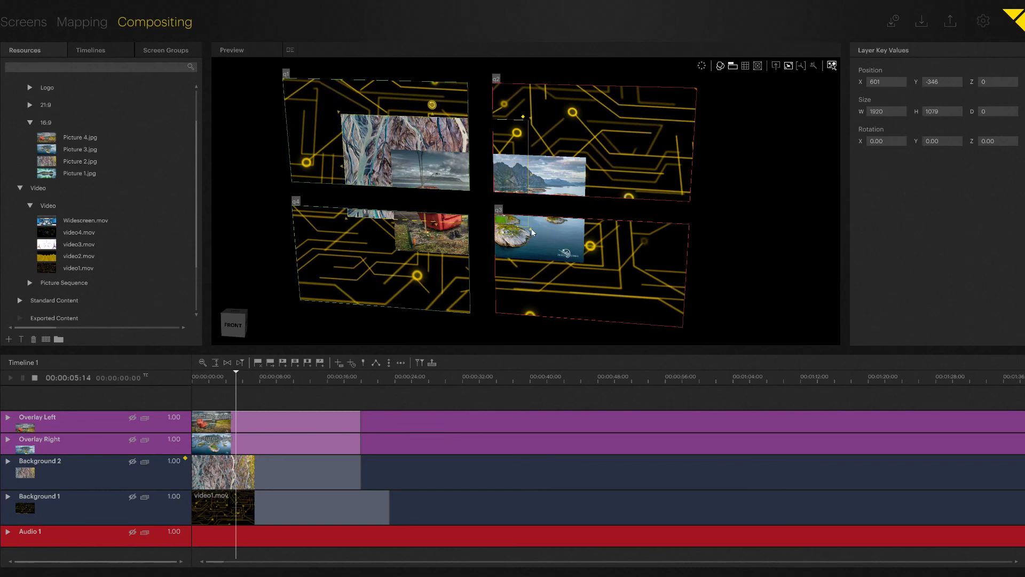
{"action": "left_click_drag", "start_coordinate": [533, 232], "coordinate": [656, 299]}
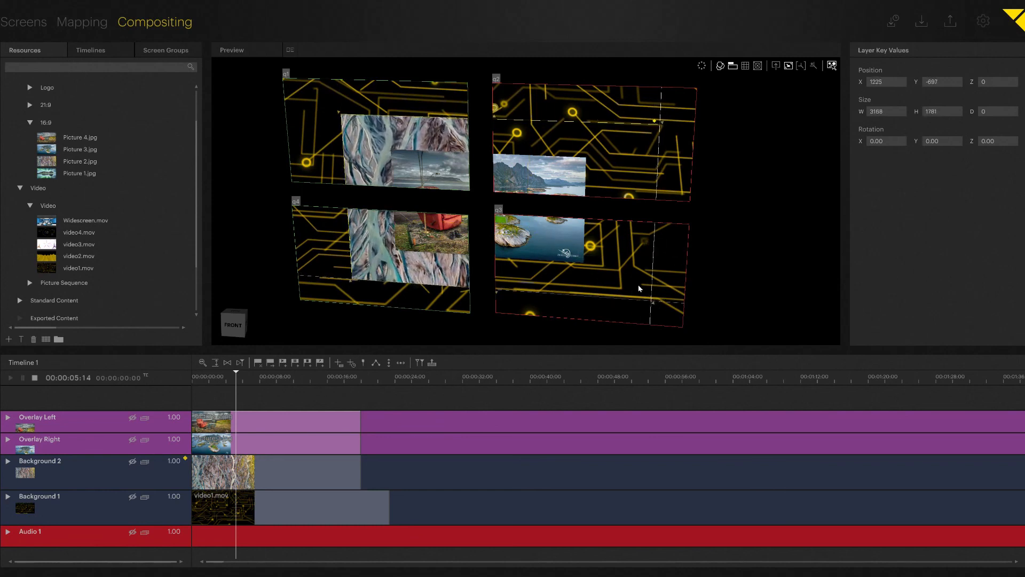
Compare the Home Screen, All Screens and Screen Group presence options on the Background 2 layer, and set its screen presence to Home Screen
{"action": "left_click", "coordinate": [71, 474]}
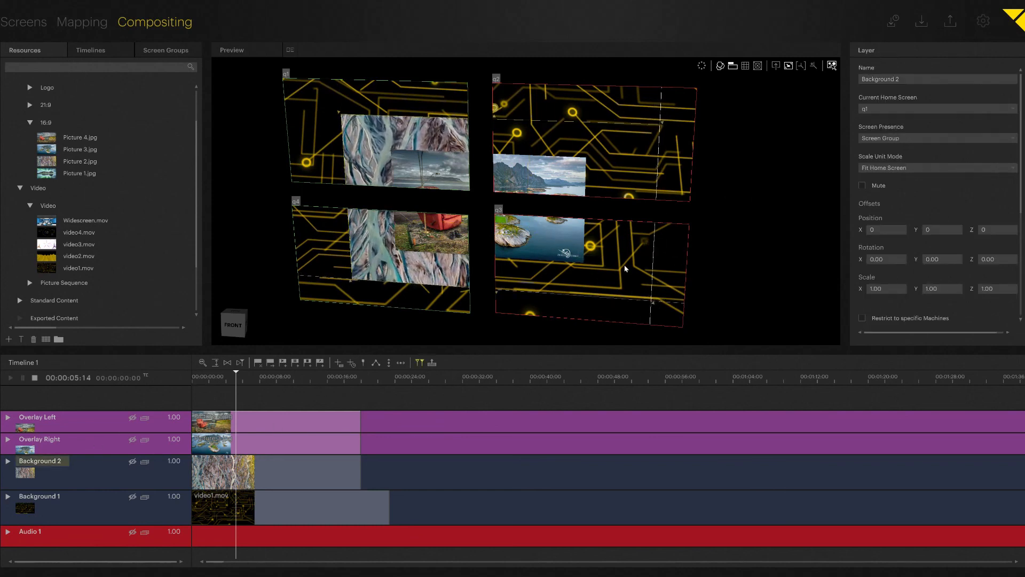
{"action": "left_click", "coordinate": [887, 142]}
{"action": "left_click", "coordinate": [887, 149]}
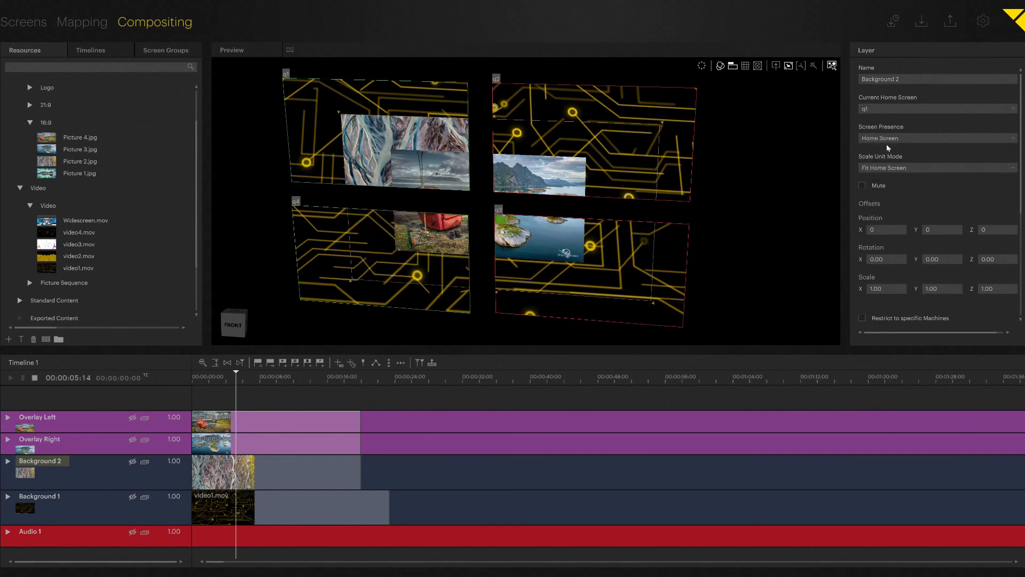
{"action": "left_click", "coordinate": [887, 141]}
{"action": "left_click", "coordinate": [882, 162]}
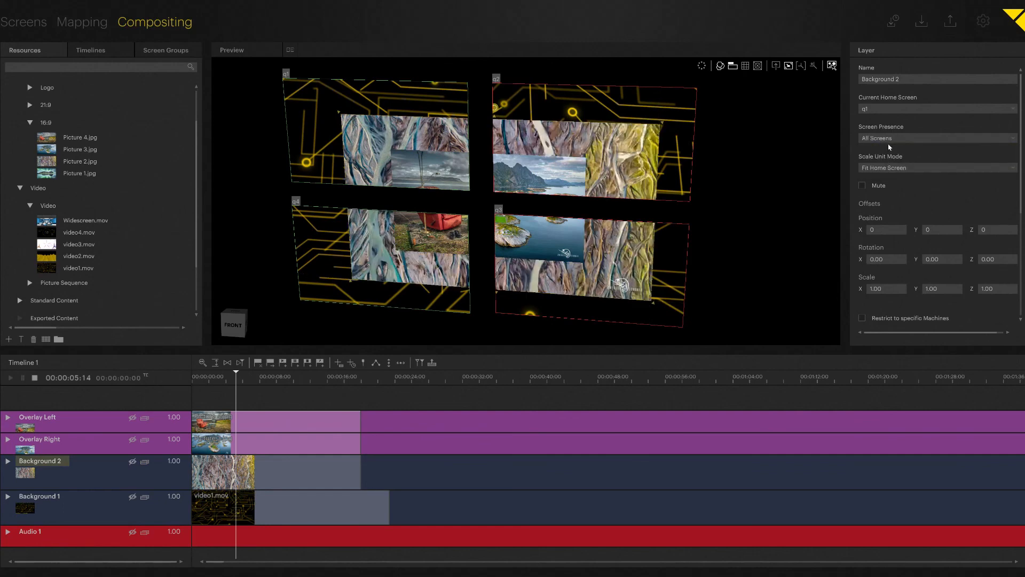
{"action": "left_click", "coordinate": [890, 142]}
{"action": "left_click", "coordinate": [886, 173]}
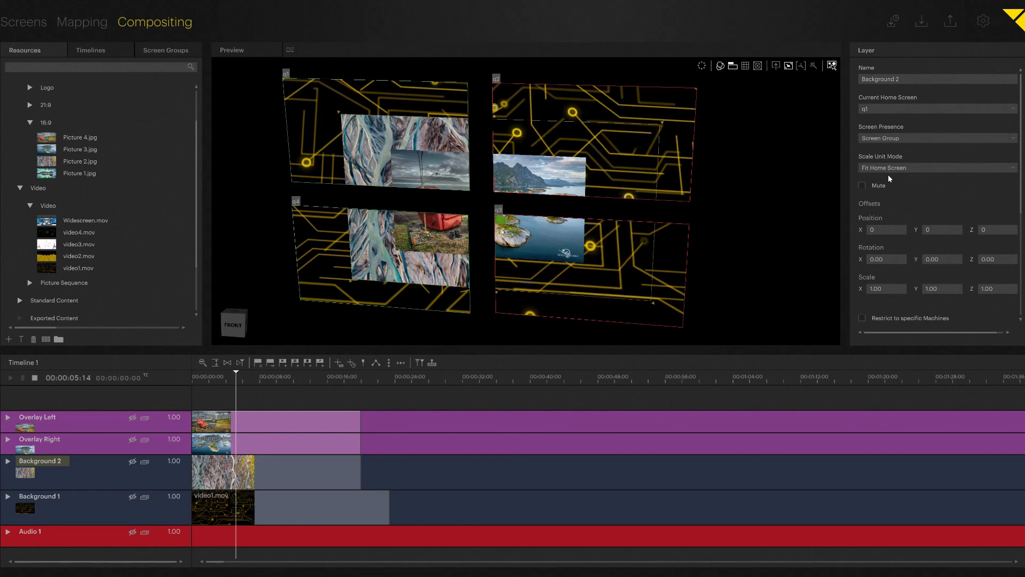
{"action": "left_click", "coordinate": [888, 142]}
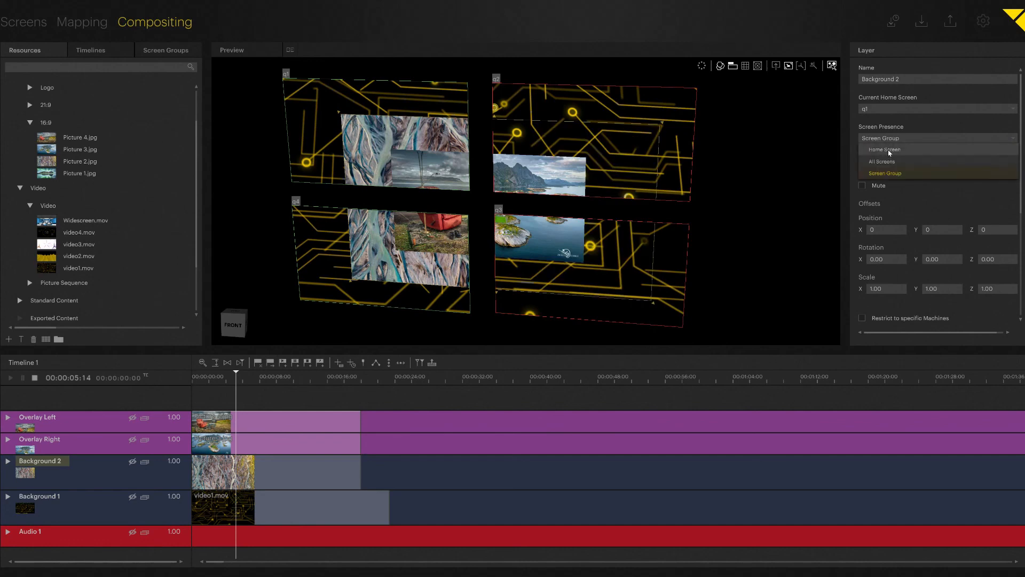
{"action": "left_click", "coordinate": [888, 149]}
Try q2, q4 and q3 as the home screen of Background 2 with Home Screen presence, and return it to q1
{"action": "left_click", "coordinate": [876, 109]}
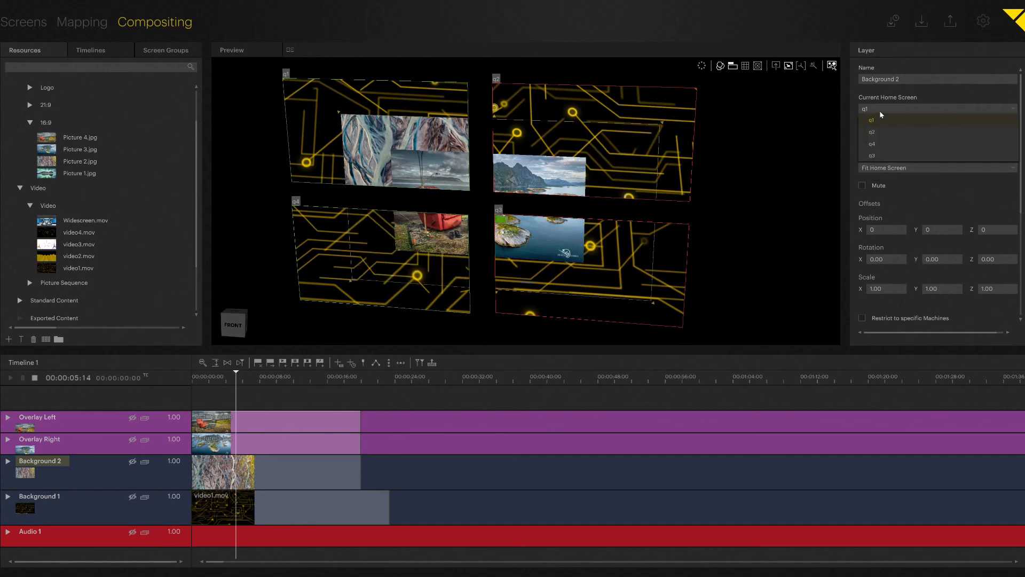
{"action": "left_click", "coordinate": [877, 133]}
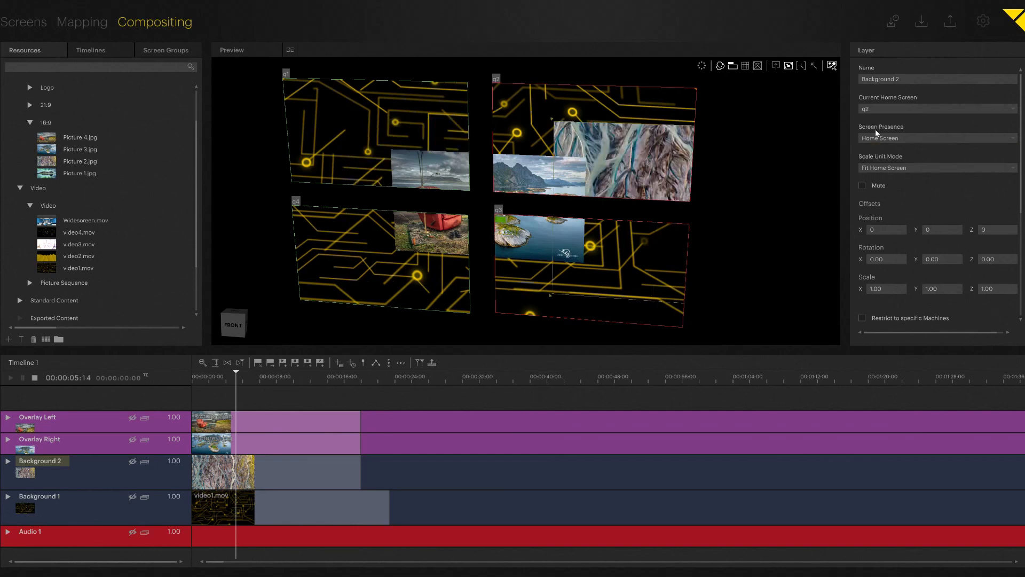
{"action": "left_click", "coordinate": [880, 141]}
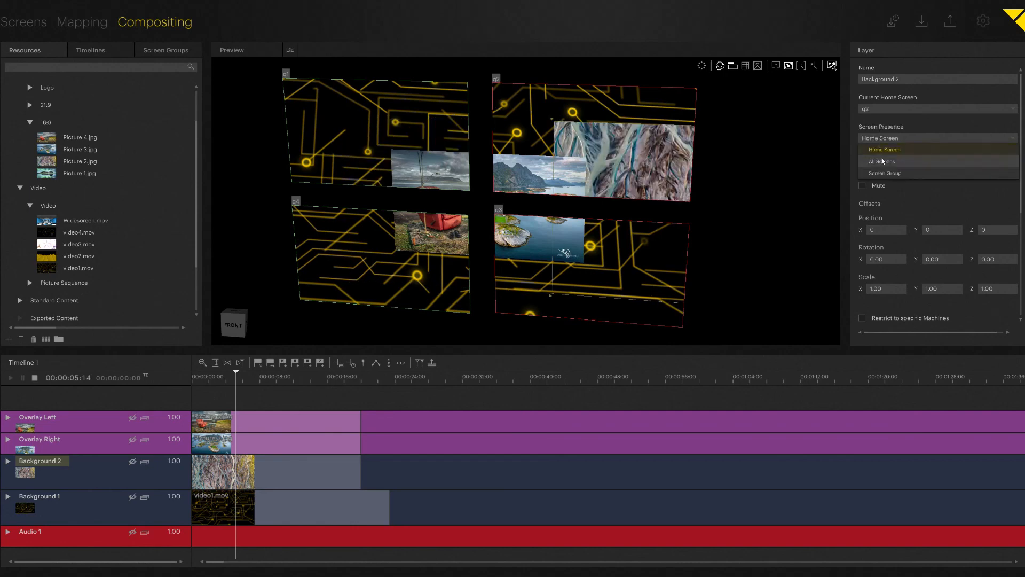
{"action": "left_click", "coordinate": [880, 110]}
{"action": "left_click", "coordinate": [878, 149]}
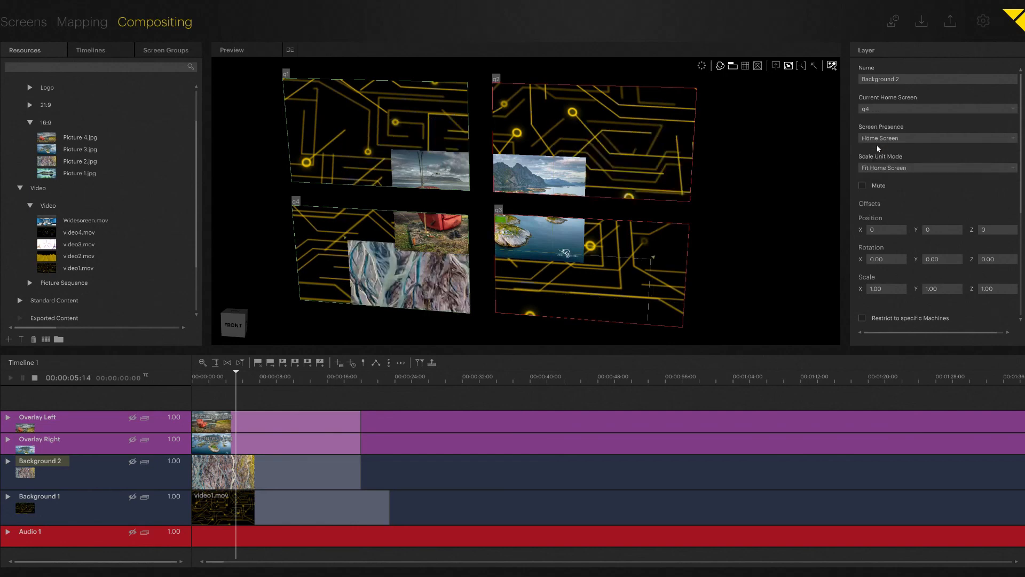
{"action": "left_click", "coordinate": [895, 110]}
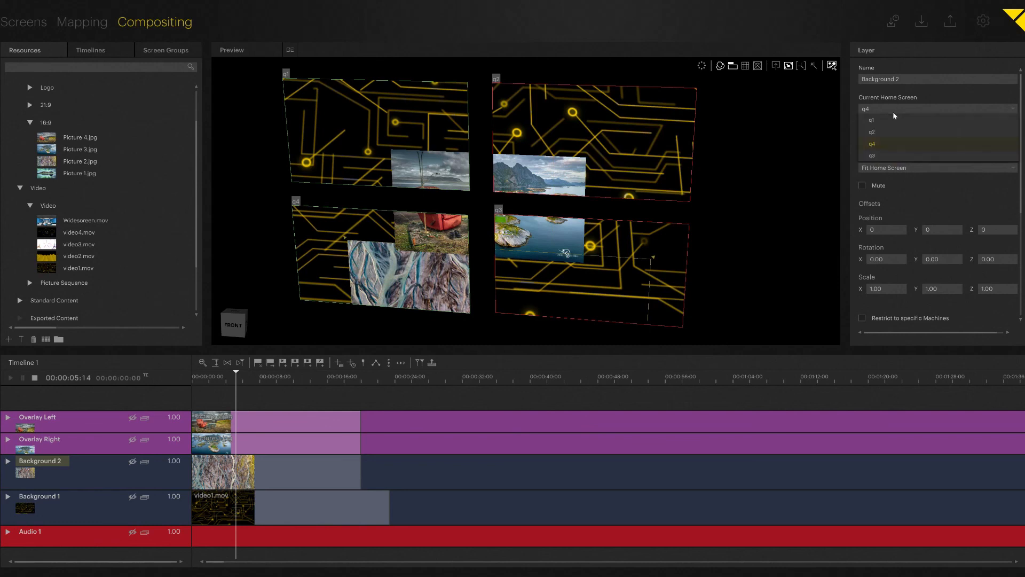
{"action": "left_click", "coordinate": [878, 157]}
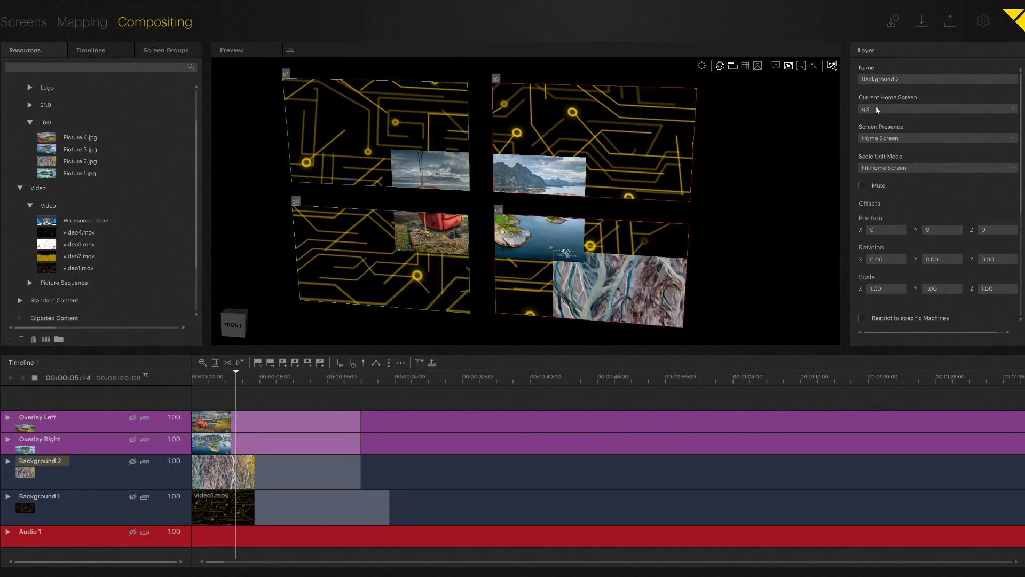
{"action": "left_click", "coordinate": [878, 110]}
{"action": "left_click", "coordinate": [878, 119]}
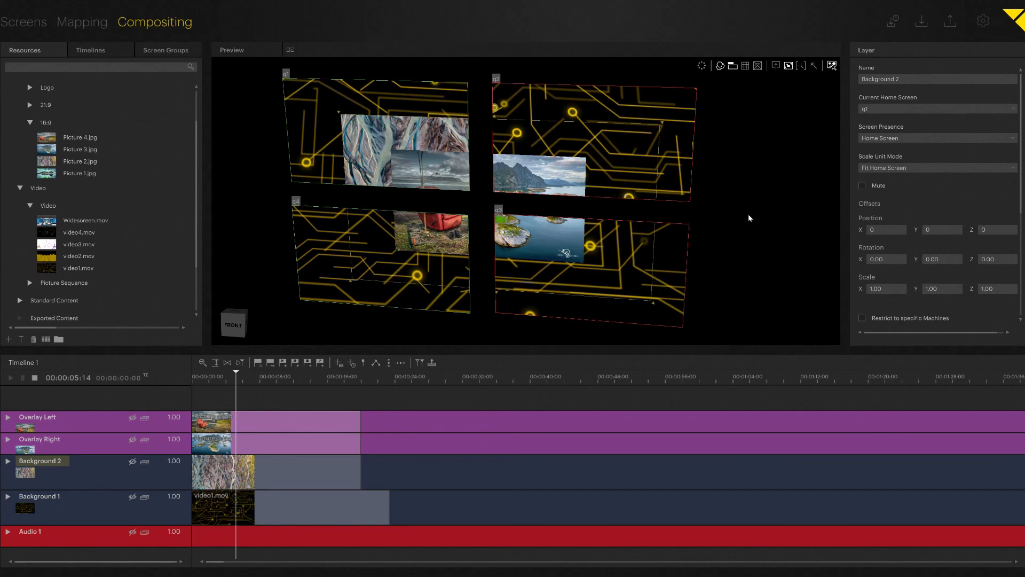
{"action": "left_click_drag", "start_coordinate": [627, 187], "coordinate": [484, 174]}
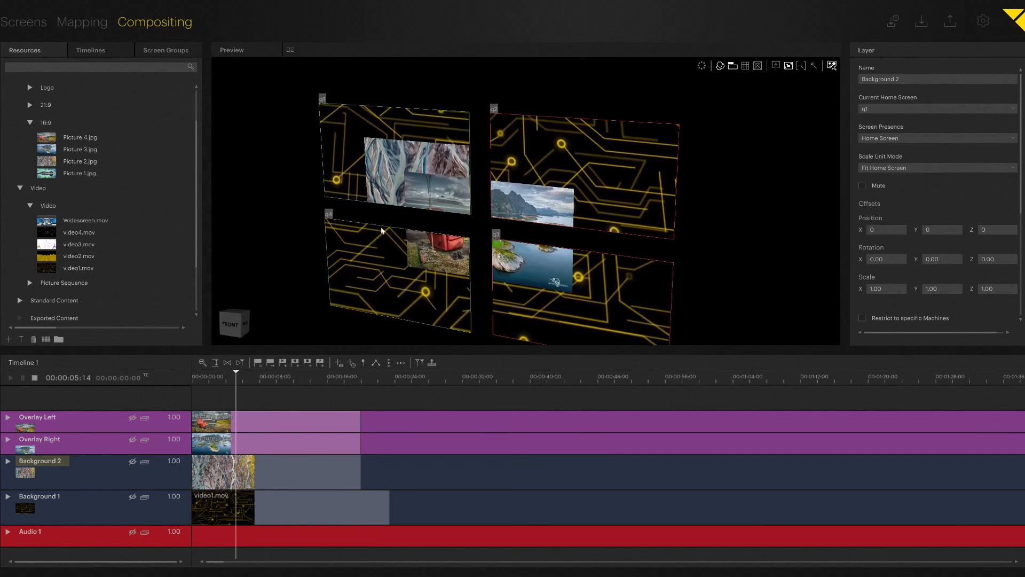
{"action": "left_click_drag", "start_coordinate": [485, 241], "coordinate": [465, 222]}
{"action": "left_click_drag", "start_coordinate": [456, 279], "coordinate": [524, 273]}
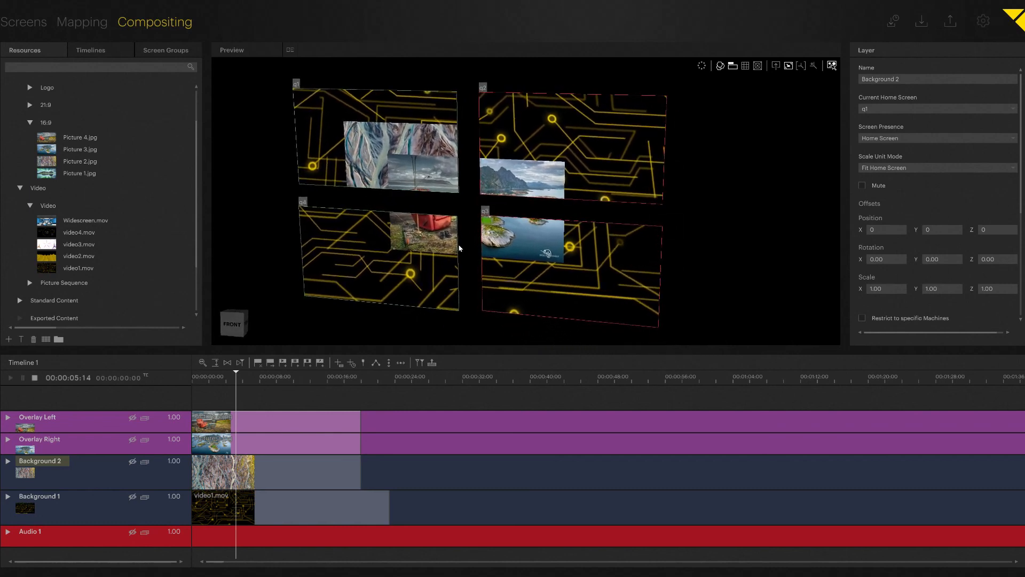
{"action": "left_click_drag", "start_coordinate": [375, 157], "coordinate": [355, 144]}
{"action": "left_click", "coordinate": [356, 112]}
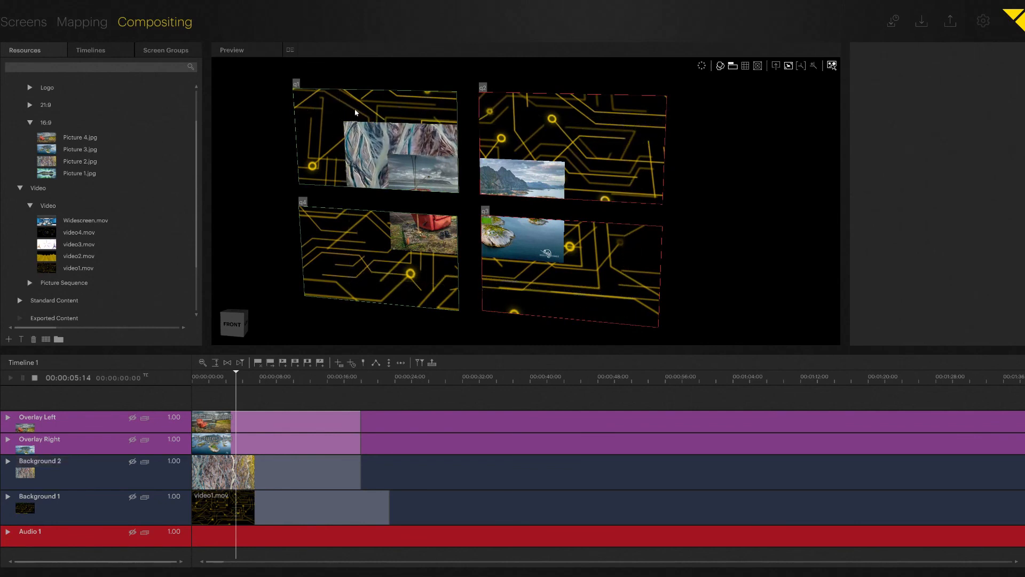